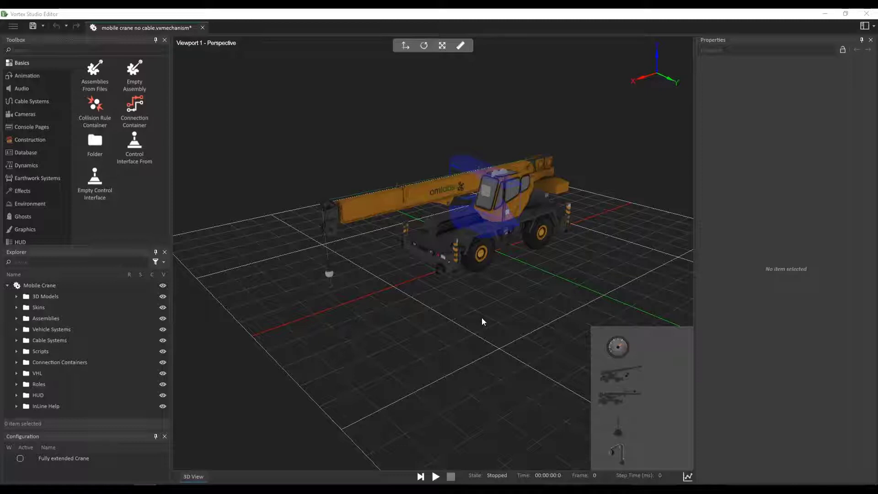
# Step: Open the Weight Hook assembly of the mobile crane mechanism for editing
pyautogui.click(330, 273)
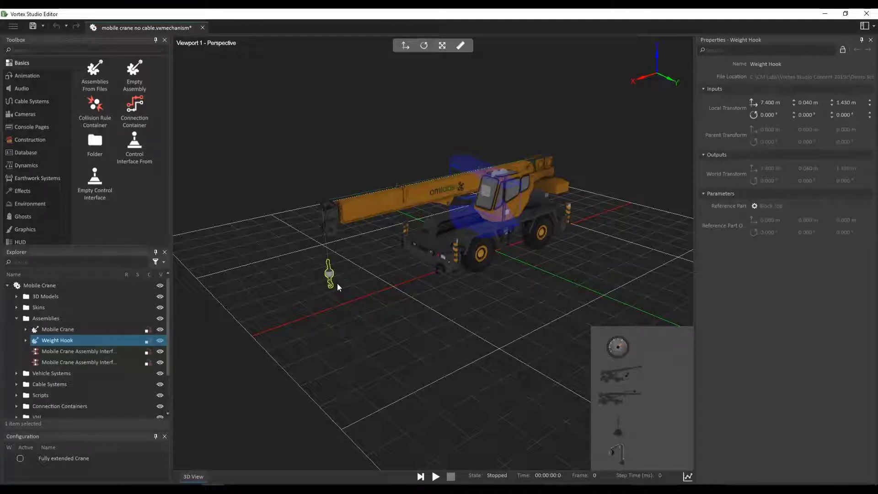
pyautogui.doubleClick(48, 340)
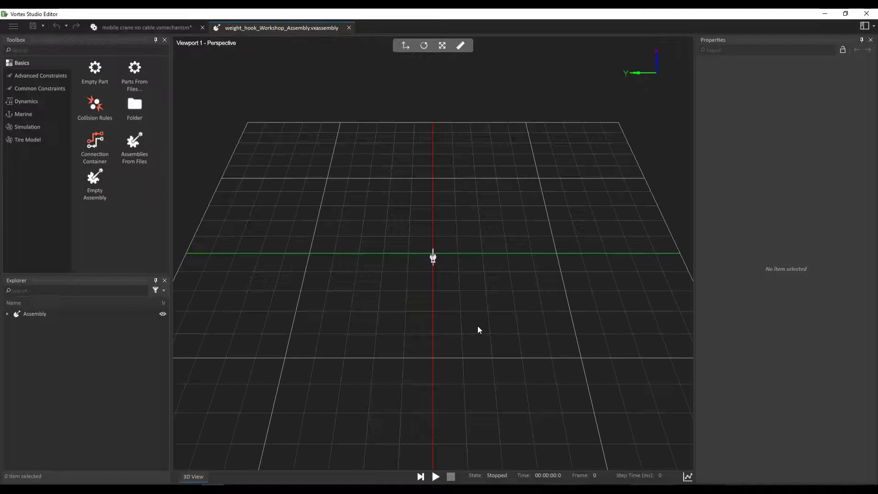
pyautogui.scroll(5, 478, 326)
pyautogui.moveTo(446, 350); pyautogui.dragTo(332, 264, button='middle')
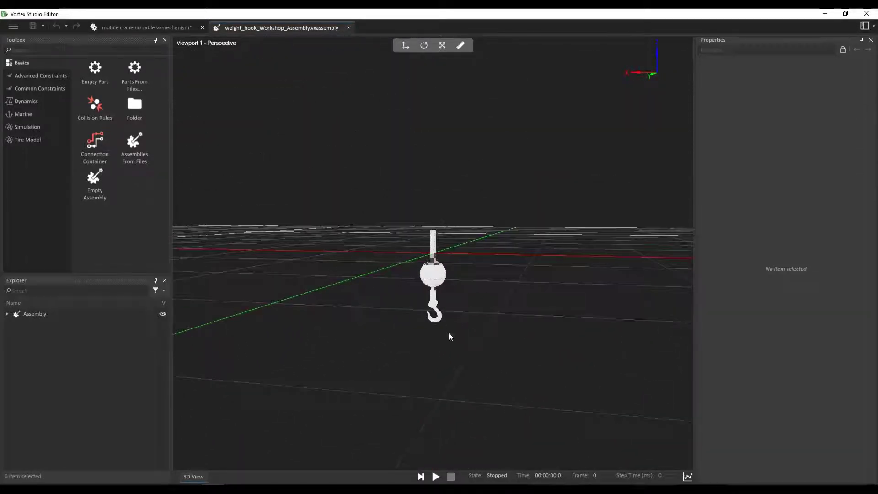
# Step: Insert an attachment point on the Hook Shackle part and rename it Hook Attachment
pyautogui.click(440, 316)
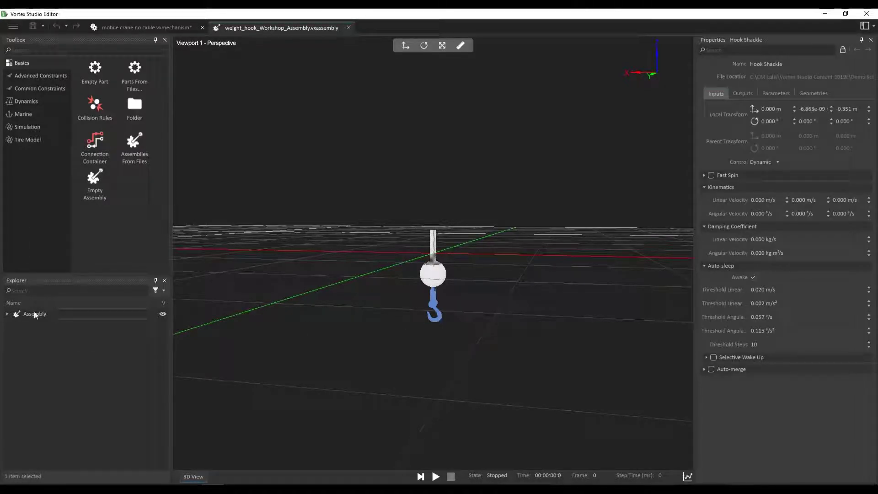
pyautogui.click(8, 314)
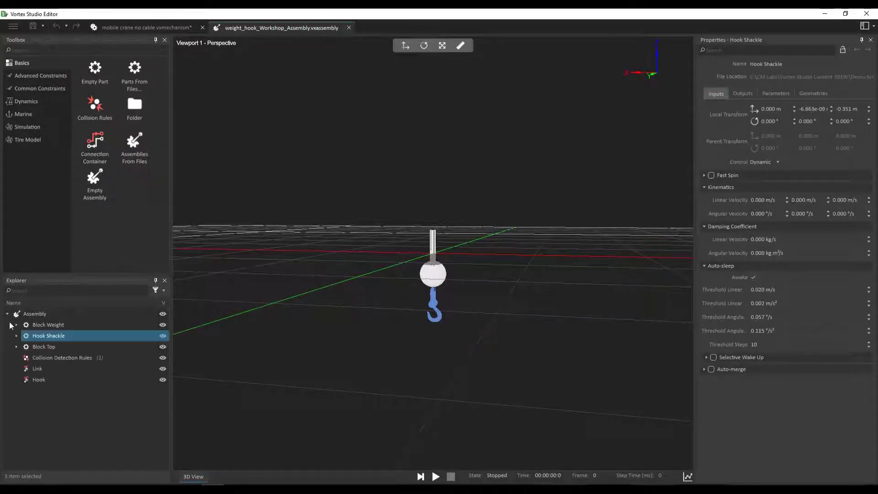
pyautogui.rightClick(60, 337)
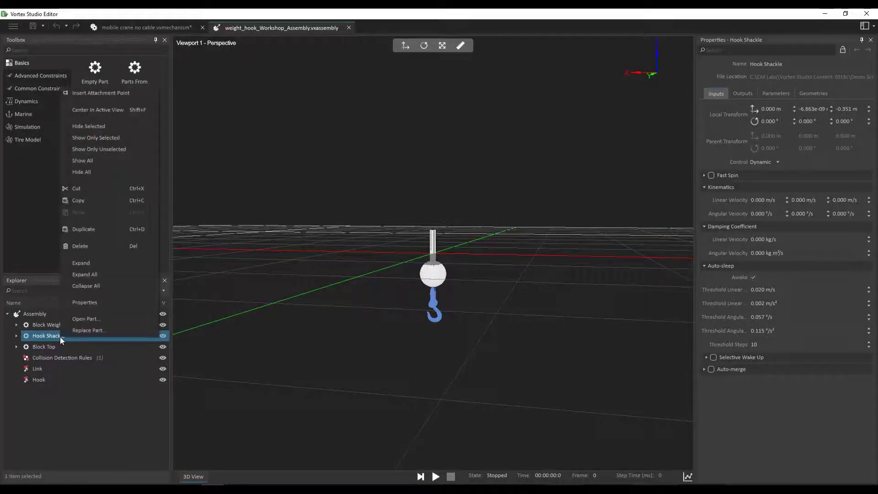
pyautogui.click(136, 94)
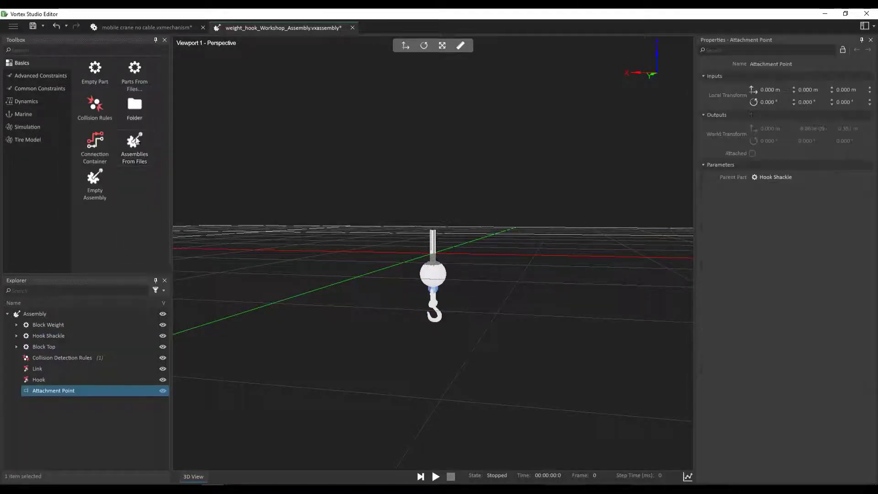
pyautogui.doubleClick(89, 391)
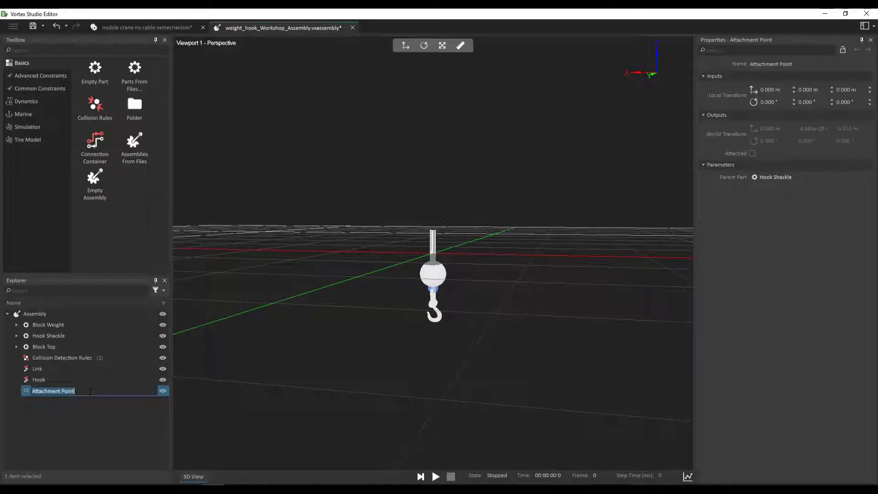
pyautogui.write('Hook Attachment')
pyautogui.press('Return')
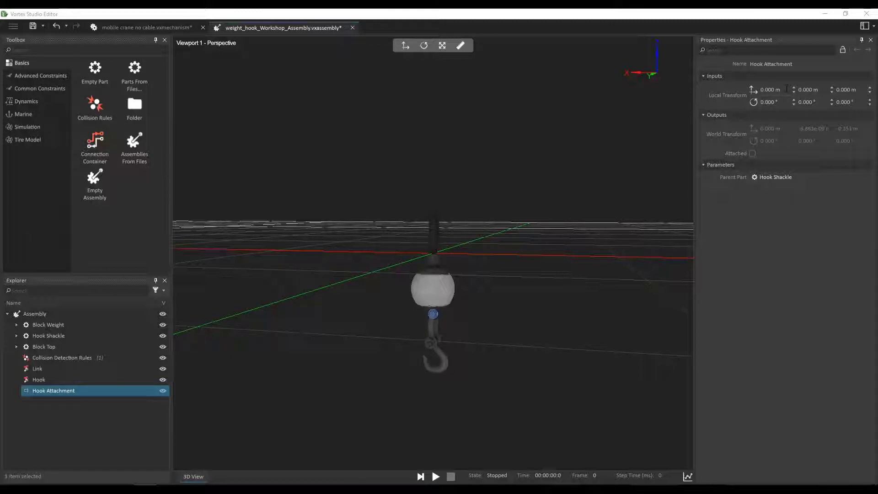
# Step: Set Hook Attachment's local position to X -0.017 m and Z -0.329 m, and save the weight hook assembly
pyautogui.click(783, 88)
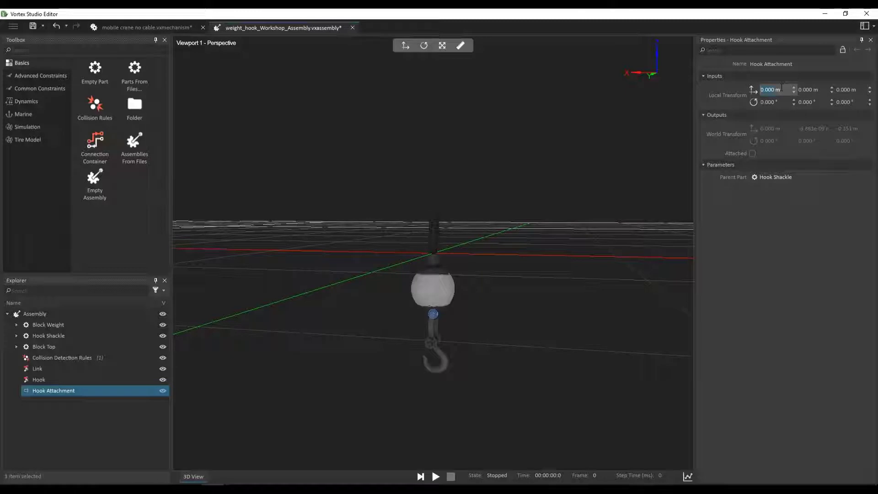
pyautogui.write('-0.017')
pyautogui.press('Tab')
pyautogui.press('Tab')
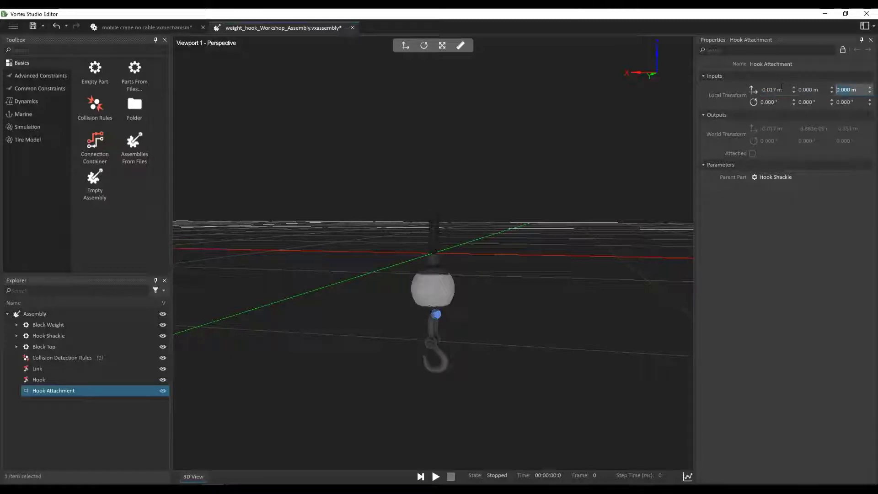
pyautogui.write('-0.329')
pyautogui.press('Tab')
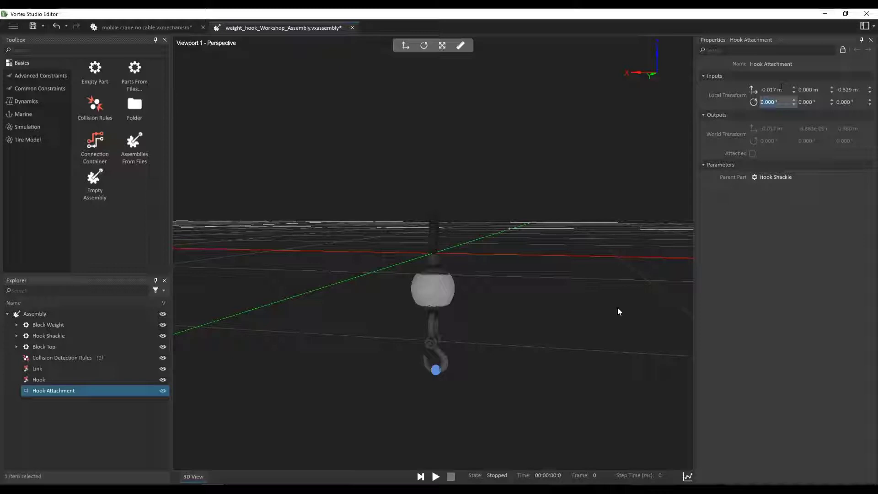
pyautogui.hotkey('ctrl', 's')
# Step: Show the Asset Browser and filter its contents to assemblies only
pyautogui.click(864, 25)
pyautogui.click(840, 50)
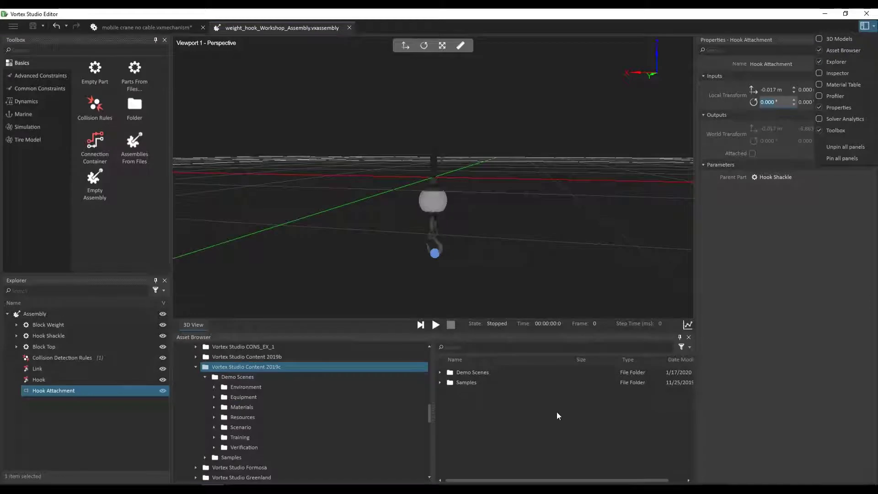
pyautogui.click(687, 348)
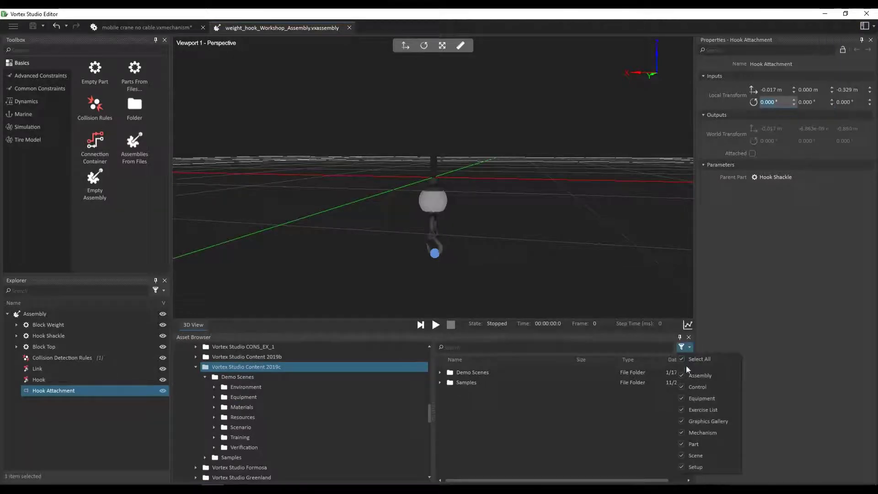
pyautogui.click(708, 360)
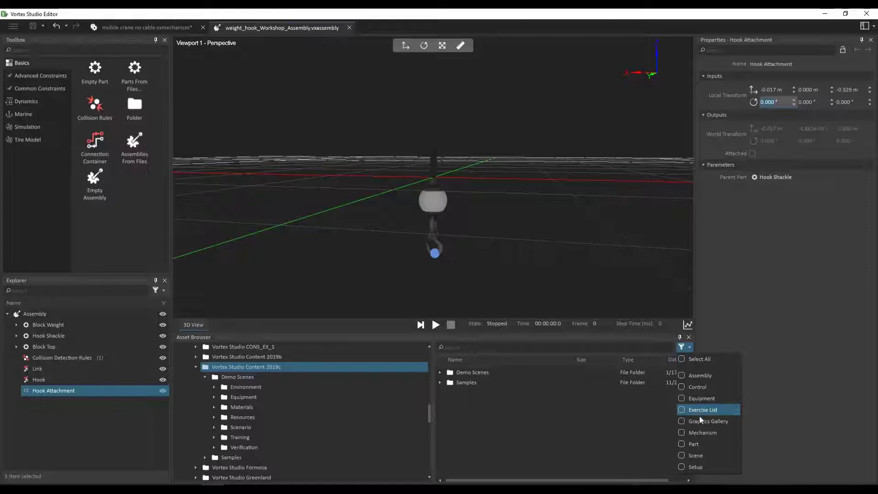
pyautogui.click(703, 376)
# Step: Search the assets for "spreader" and open SpreaderBar_Rigging_Workshop_Assembly.vxassembly
pyautogui.click(526, 348)
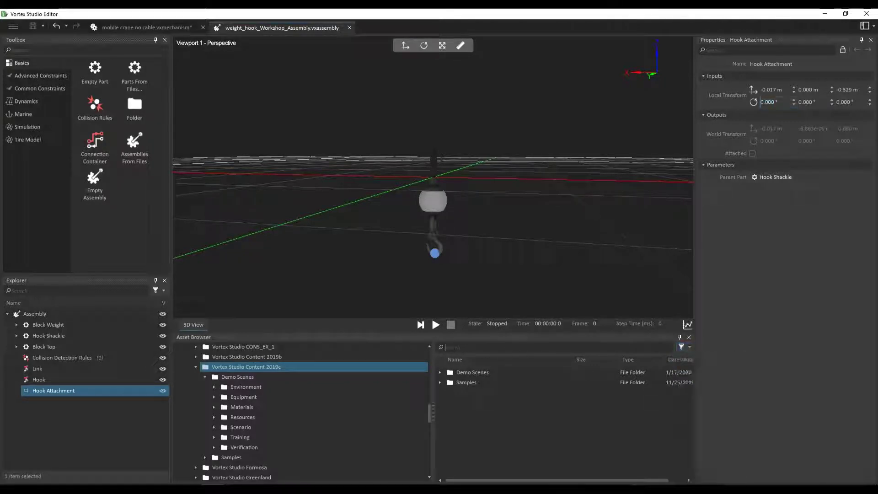
pyautogui.write('spreader')
pyautogui.click(510, 377)
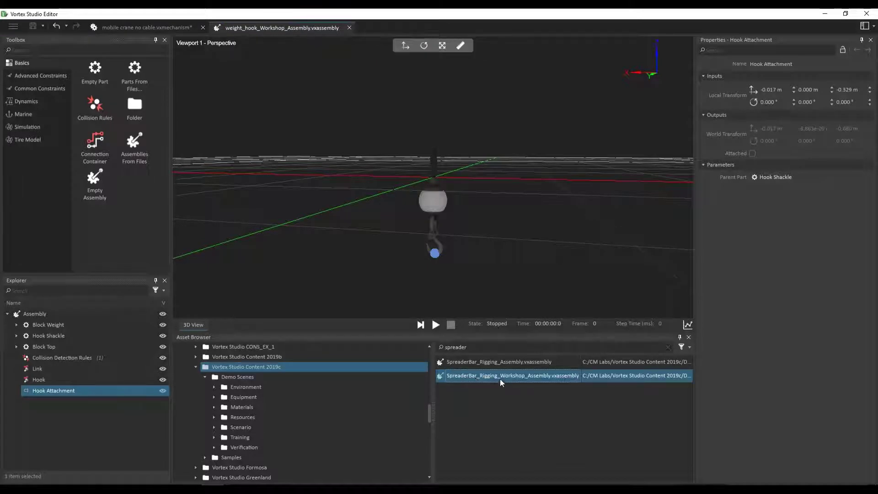
pyautogui.doubleClick(531, 378)
# Step: Search the assets for "concrete pip" and open the Concrete Pipe Large_Workshop_Assembly file
pyautogui.click(512, 346)
pyautogui.write('con')
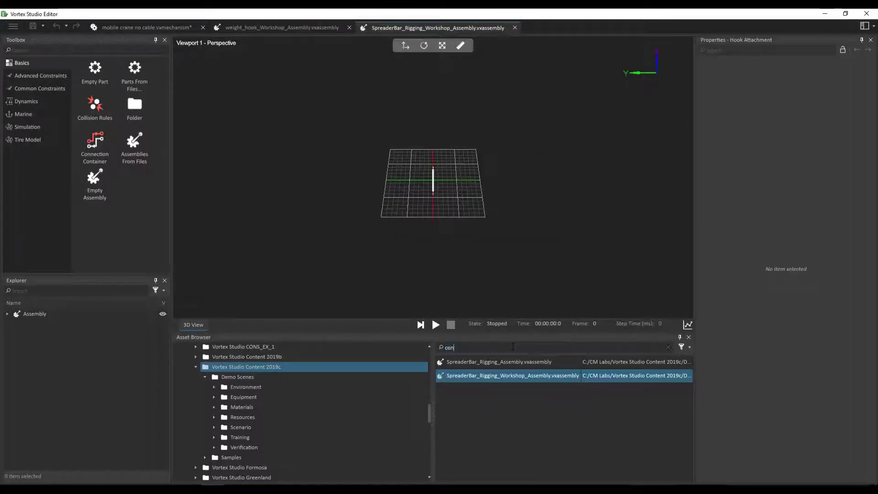
pyautogui.write('crete pip')
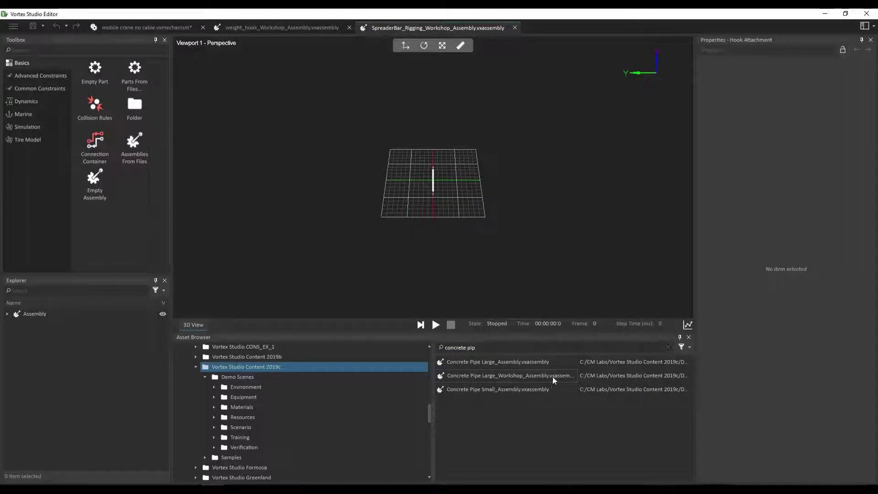
pyautogui.doubleClick(554, 378)
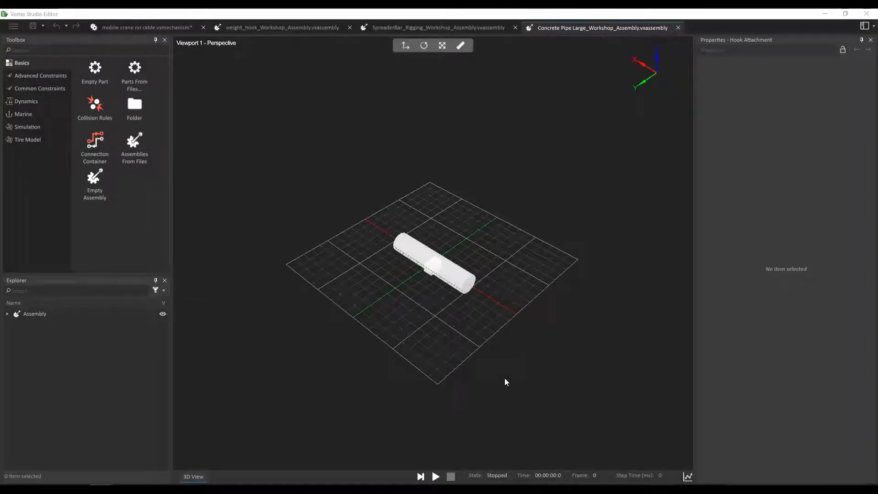
# Step: Insert an attachment point on the concrete pipe's Part and rename it Pipe_Front
pyautogui.click(7, 314)
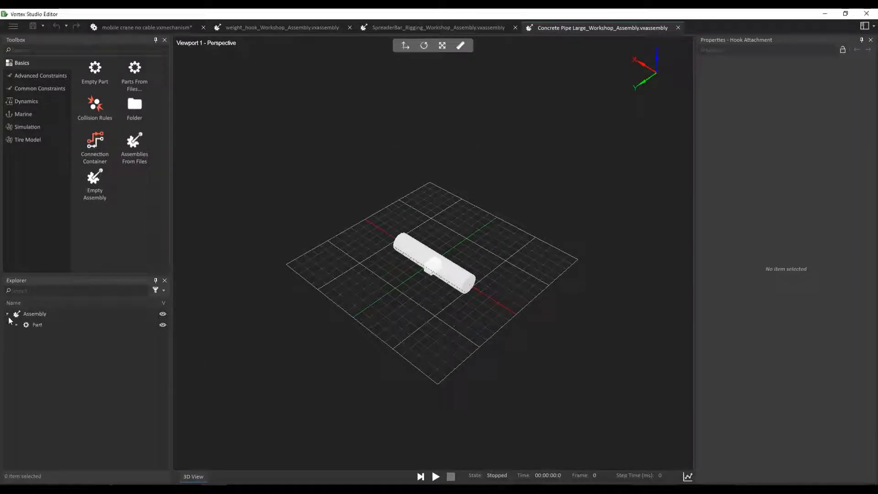
pyautogui.click(50, 327)
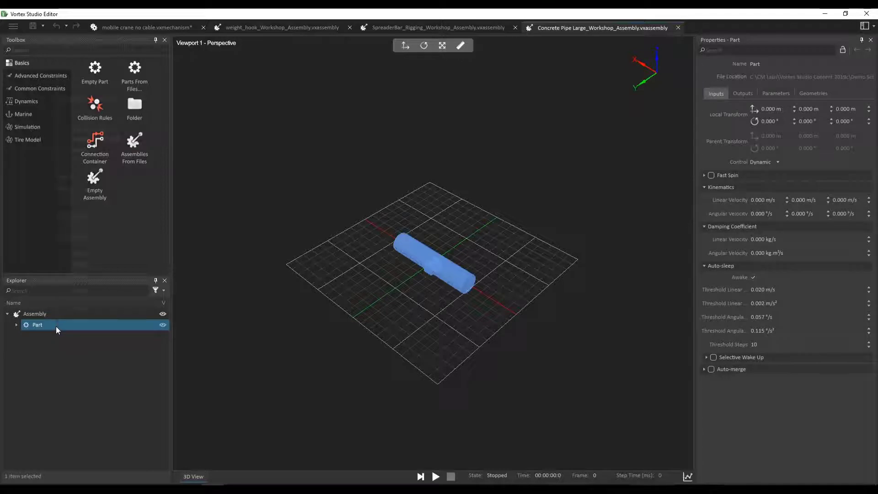
pyautogui.rightClick(56, 326)
pyautogui.click(114, 84)
pyautogui.doubleClick(67, 336)
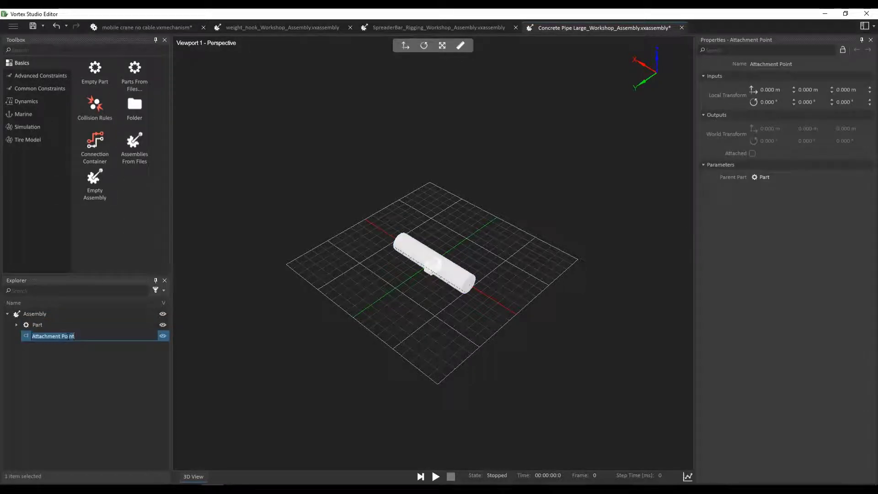
pyautogui.write('Pipe_Front')
pyautogui.press('Return')
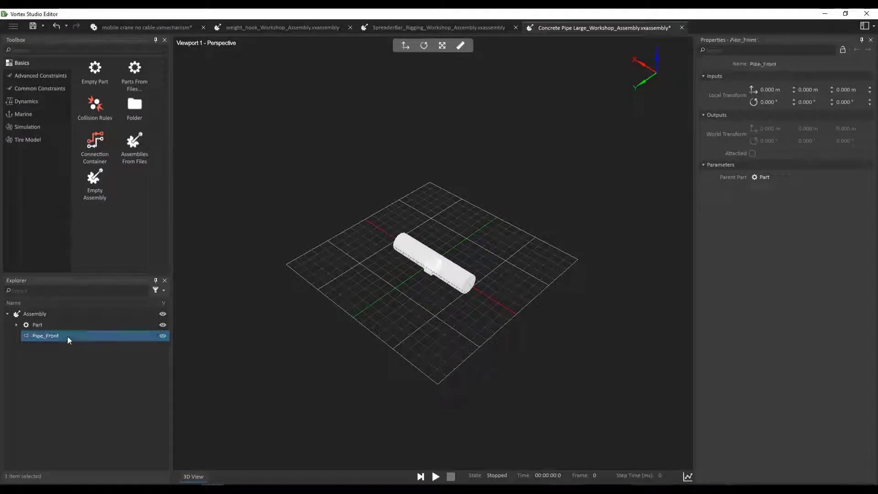
# Step: Insert a second attachment point on the concrete pipe's Part and rename it Pipe_Rear
pyautogui.rightClick(50, 325)
pyautogui.click(89, 259)
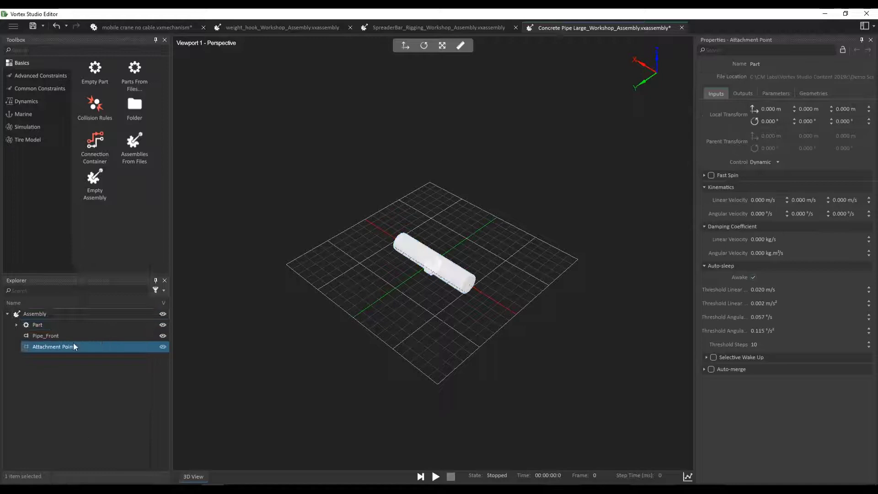
pyautogui.doubleClick(59, 347)
pyautogui.write('Pipe_Rear')
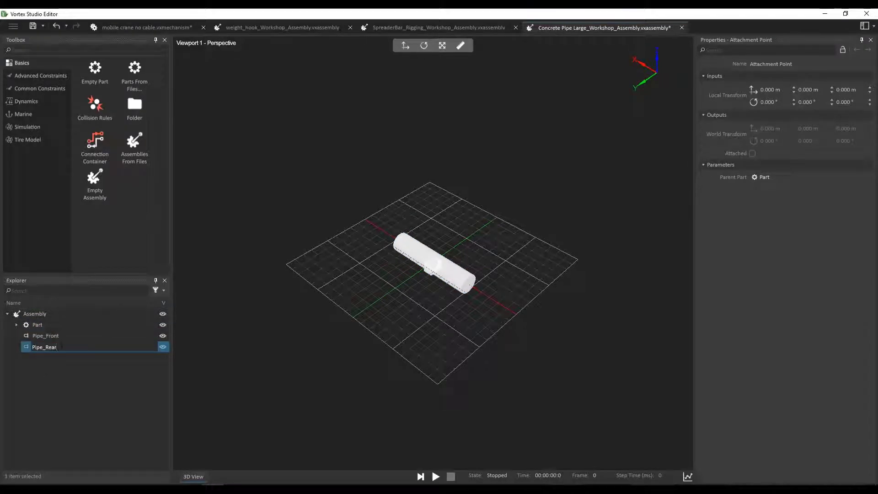
pyautogui.press('Return')
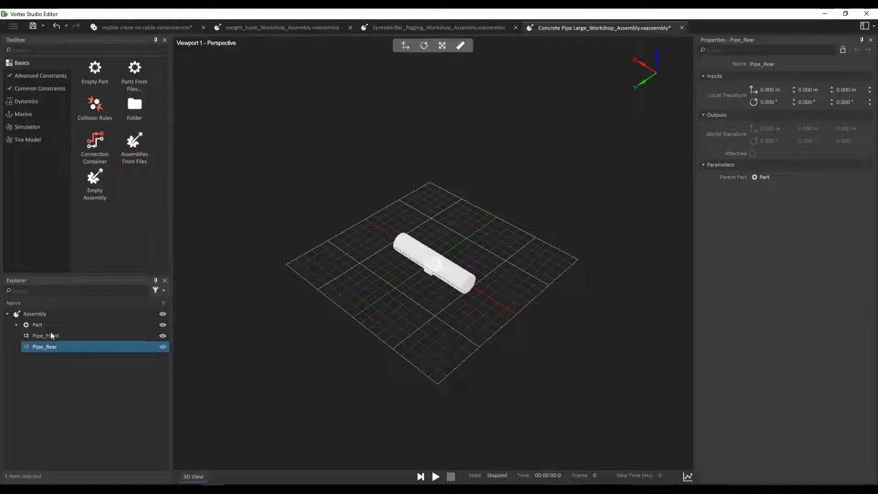
# Step: Set Pipe_Front's local position to X 4.123 m and Z 1.128 m
pyautogui.click(53, 337)
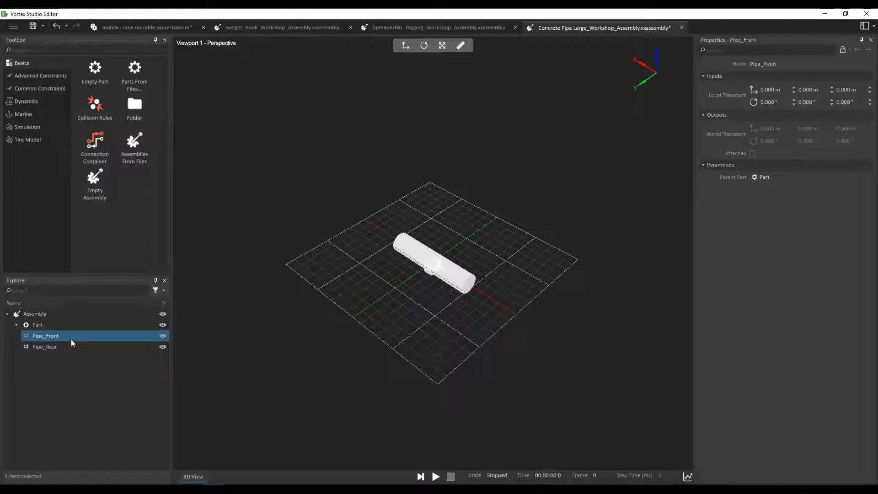
pyautogui.click(782, 87)
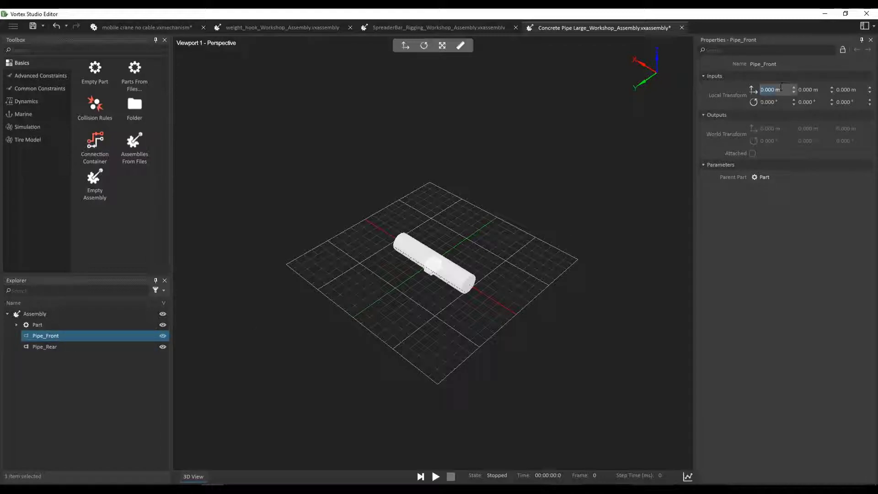
pyautogui.write('4.123')
pyautogui.press('Tab')
pyautogui.press('Tab')
pyautogui.write('1.128')
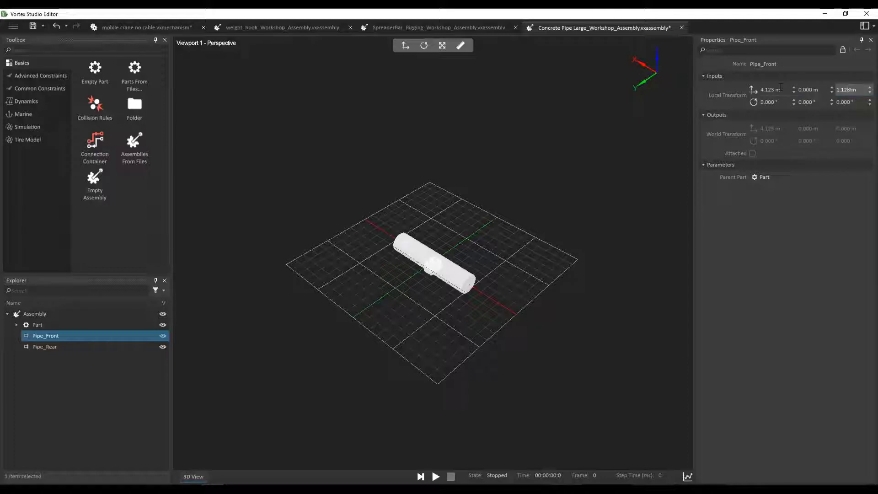
pyautogui.press('Tab')
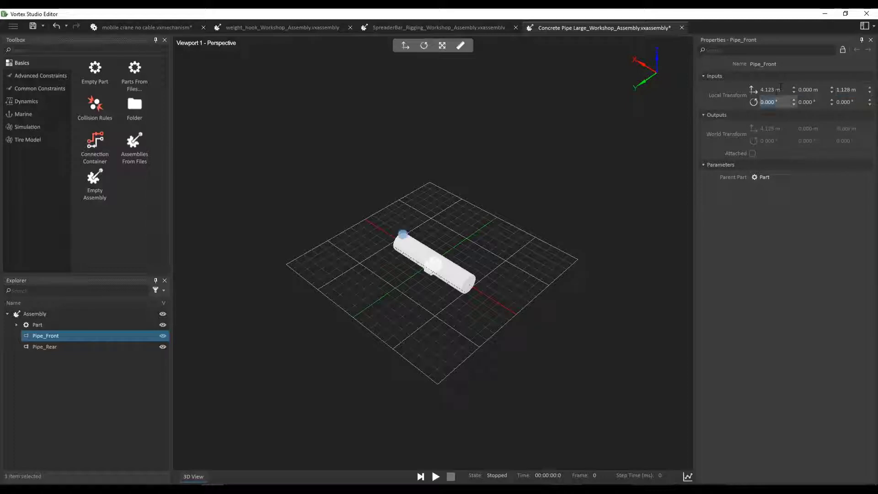
# Step: Set Pipe_Rear's local position to X -4.179 m and Z 1.114 m
pyautogui.click(76, 347)
pyautogui.click(786, 90)
pyautogui.write('-4.0')
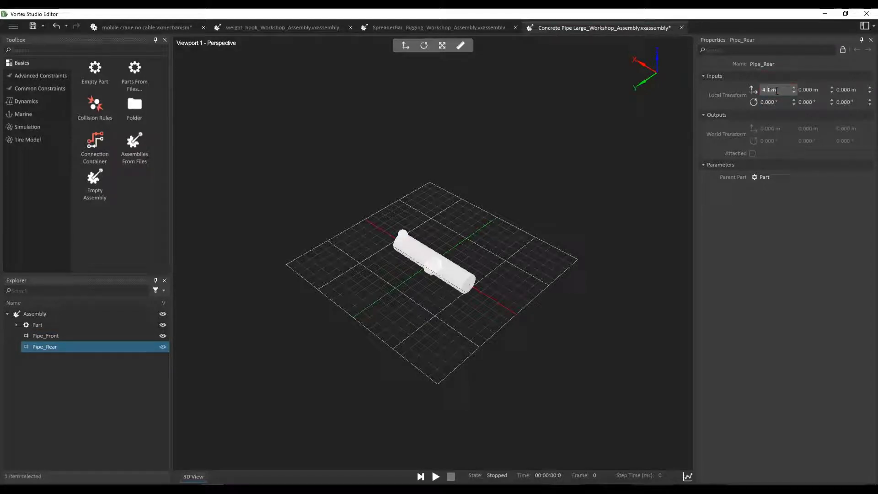
pyautogui.write('7')
pyautogui.press('Tab')
pyautogui.press('Tab')
pyautogui.write('1.114')
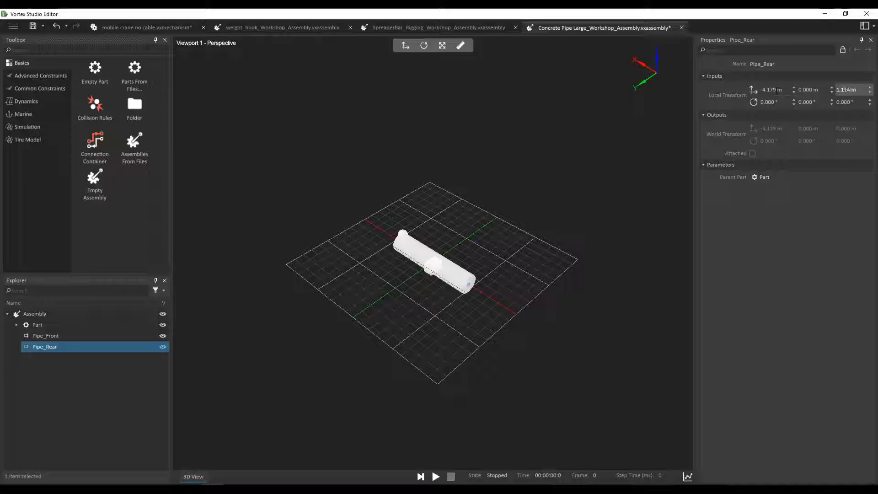
pyautogui.press('Tab')
# Step: Check where the Pipe_Front and Pipe_Rear attachment points sit on the concrete pipe
pyautogui.moveTo(457, 370); pyautogui.dragTo(503, 278)
pyautogui.scroll(5, 503, 278)
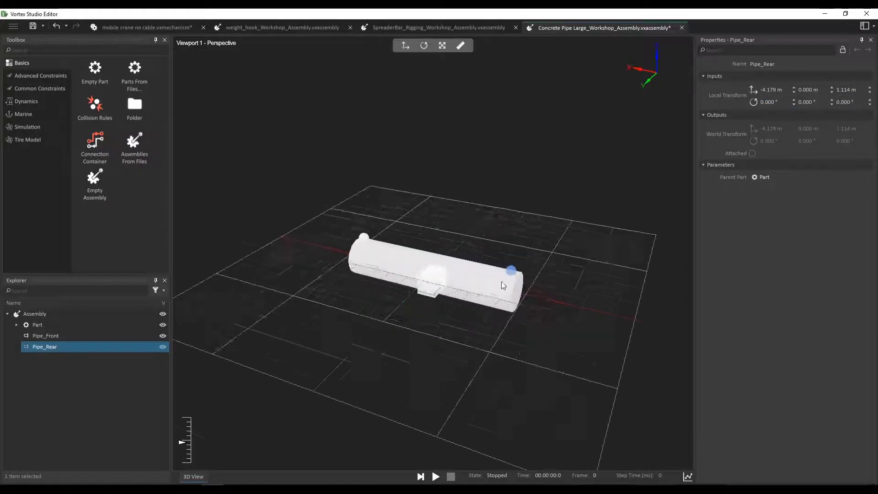
pyautogui.click(98, 336)
pyautogui.click(98, 346)
pyautogui.click(97, 337)
pyautogui.click(98, 346)
pyautogui.click(101, 335)
pyautogui.click(100, 346)
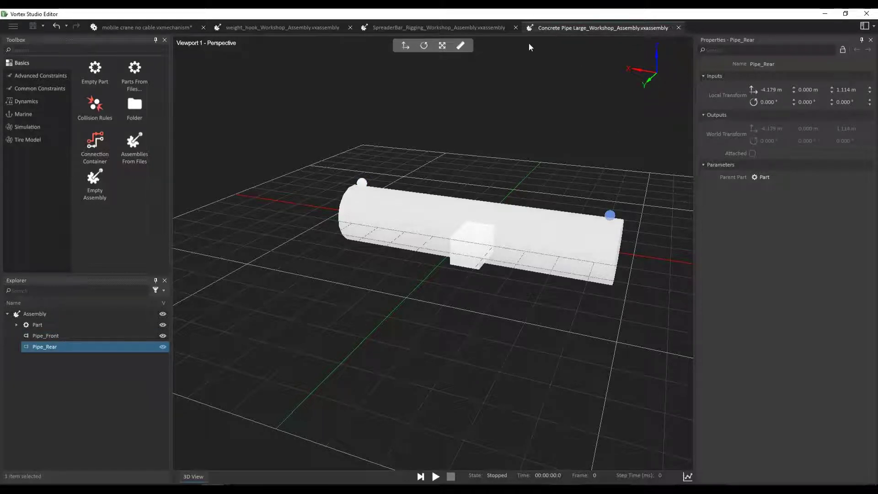
# Step: In the spreader bar rigging assembly, insert an attachment point on the Loop part and rename it Loop Attachment
pyautogui.click(463, 29)
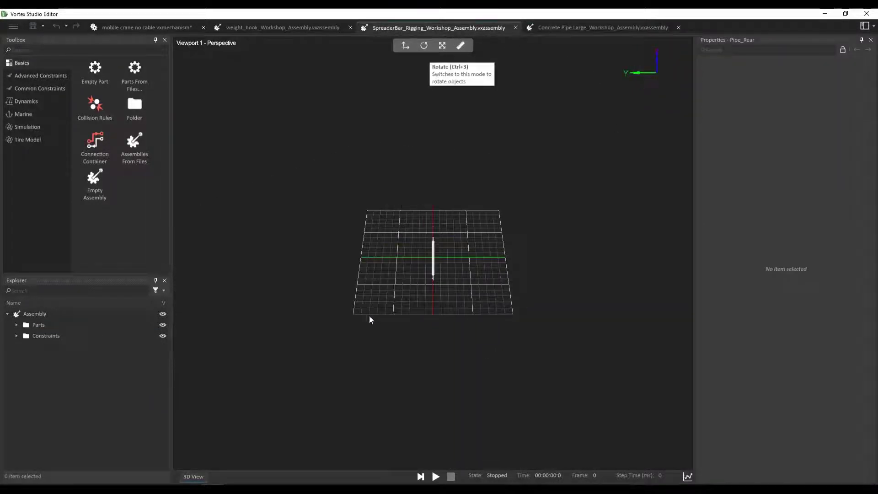
pyautogui.click(16, 325)
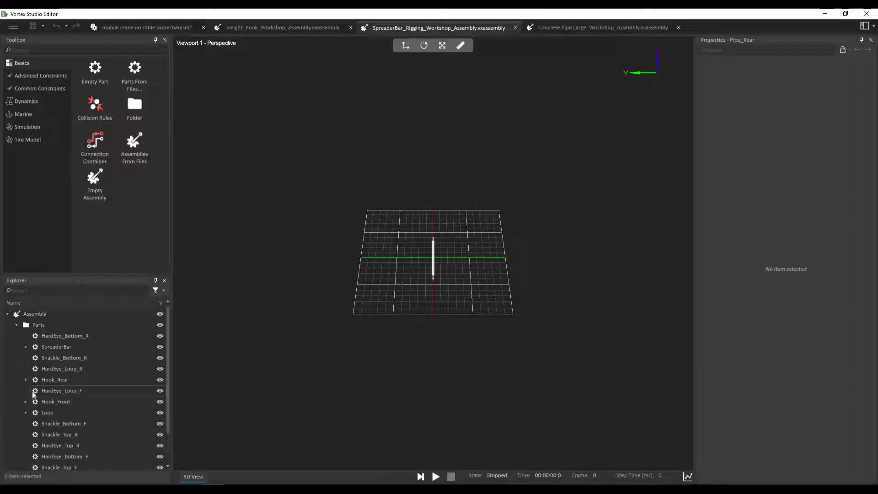
pyautogui.scroll(-1, 47, 393)
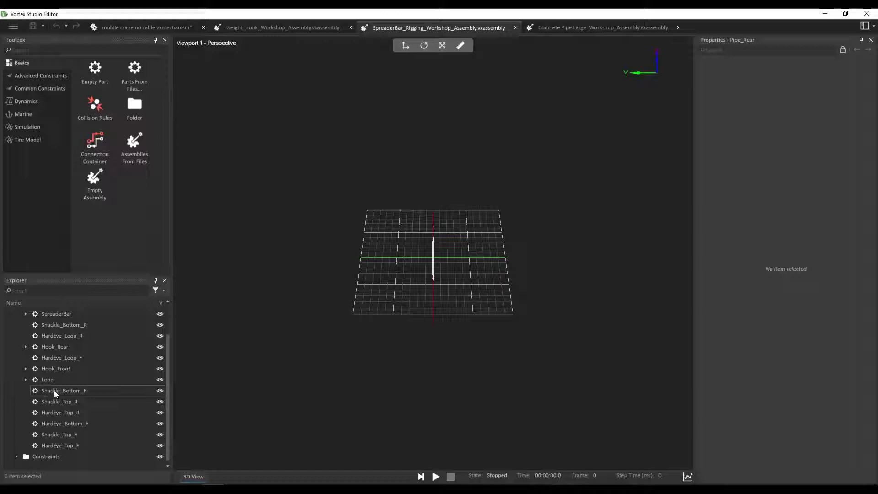
pyautogui.click(61, 380)
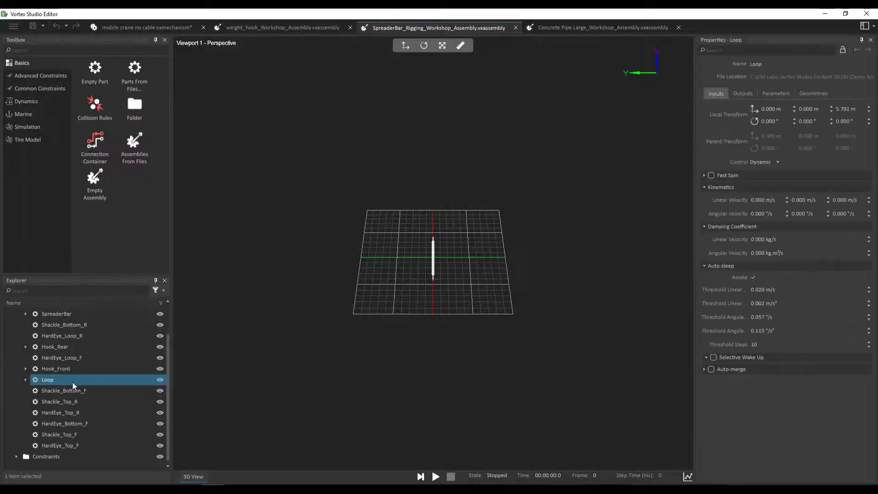
pyautogui.rightClick(68, 381)
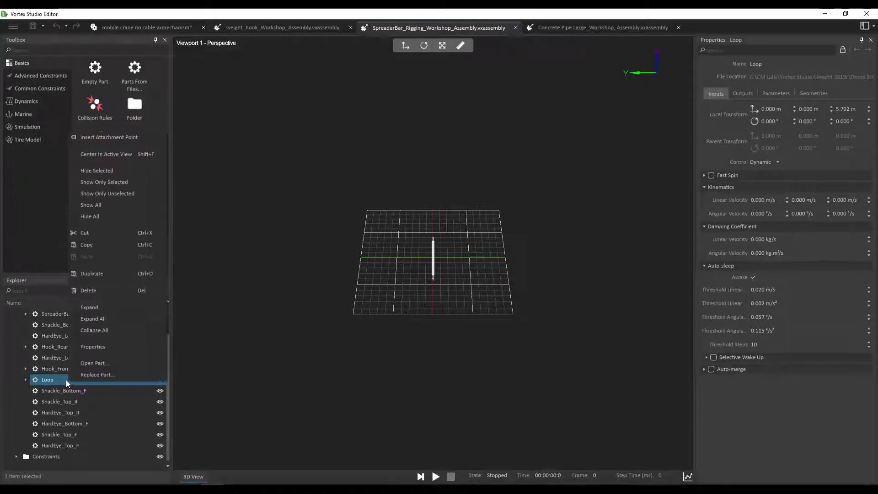
pyautogui.click(109, 137)
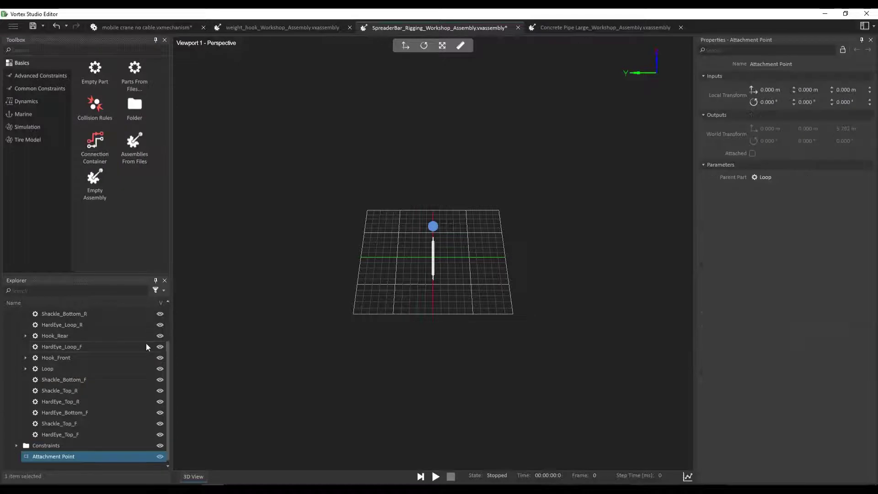
pyautogui.press('BackSpace')
pyautogui.write('Loop Attachment')
pyautogui.press('Return')
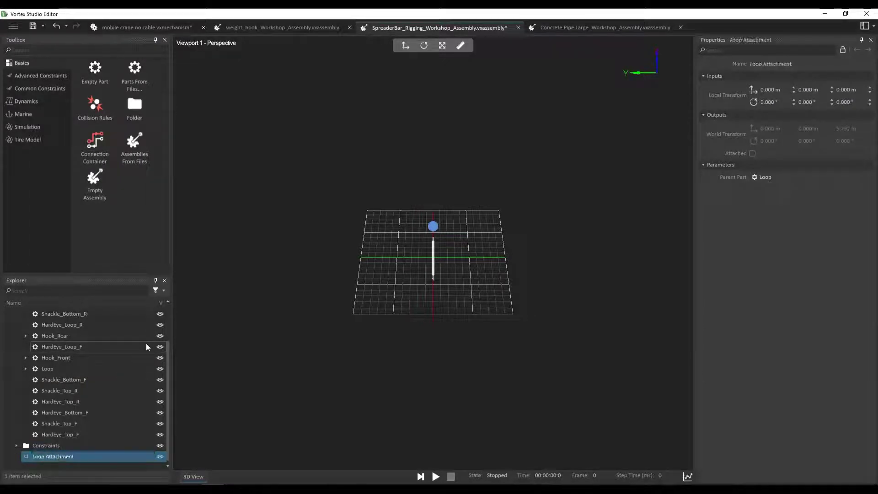
# Step: Insert an attachment point on the Hook_Rear part and rename it Hook_Rear Attachment
pyautogui.click(85, 336)
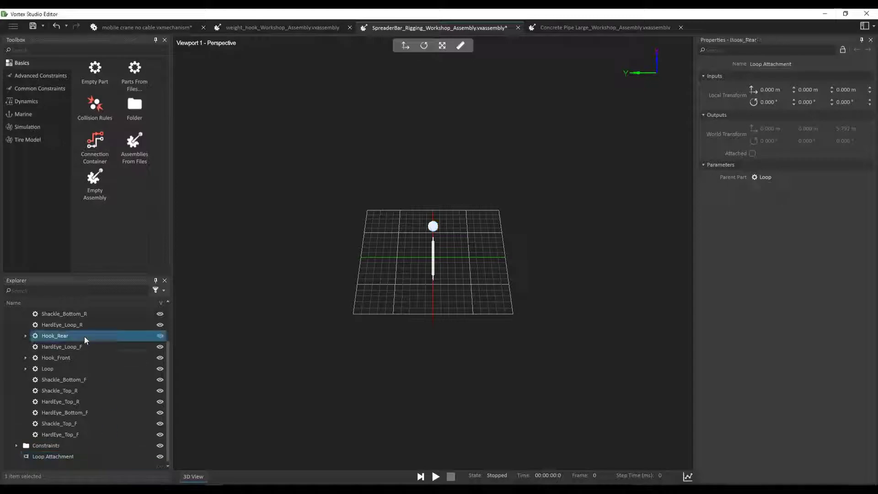
pyautogui.rightClick(81, 336)
pyautogui.click(141, 94)
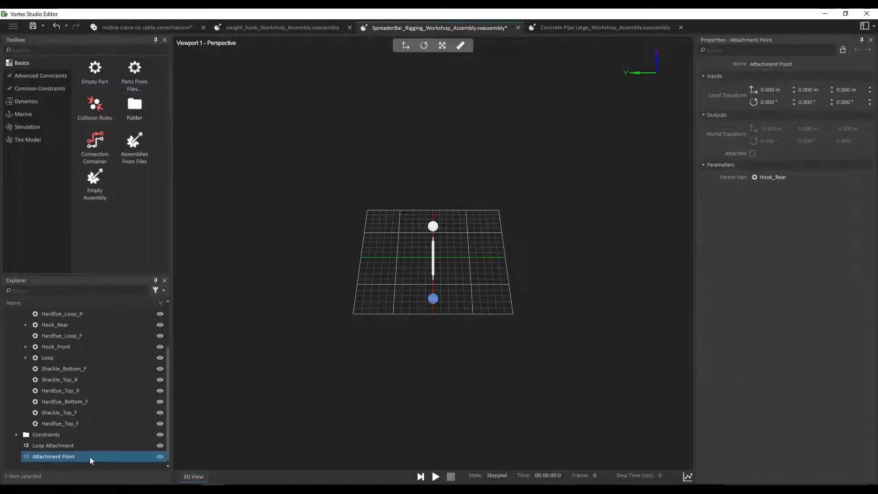
pyautogui.write('Hook_')
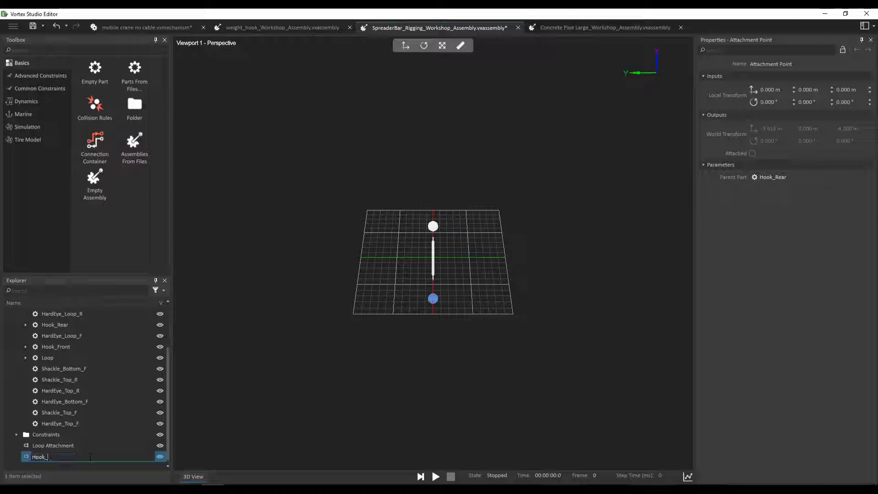
pyautogui.write('Rear Attachement')
pyautogui.press('Return')
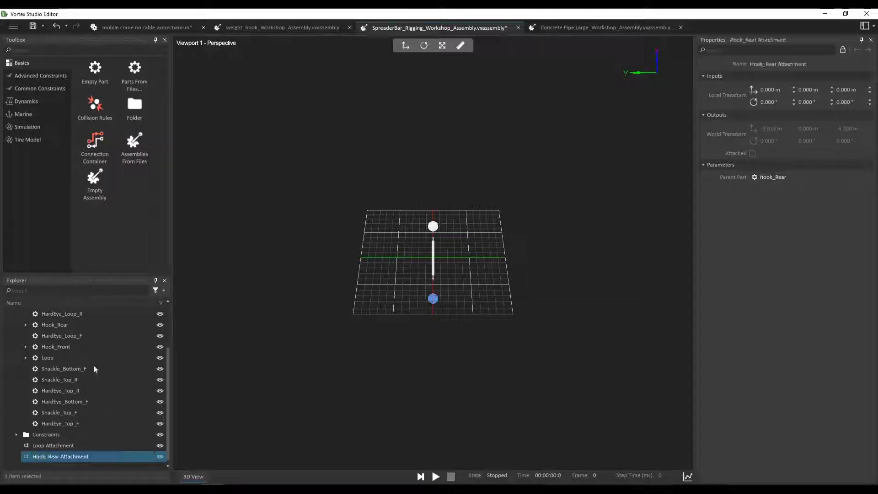
# Step: Insert an attachment point on the Hook_Front part and rename it Hook_Front Attachment
pyautogui.rightClick(81, 346)
pyautogui.click(147, 105)
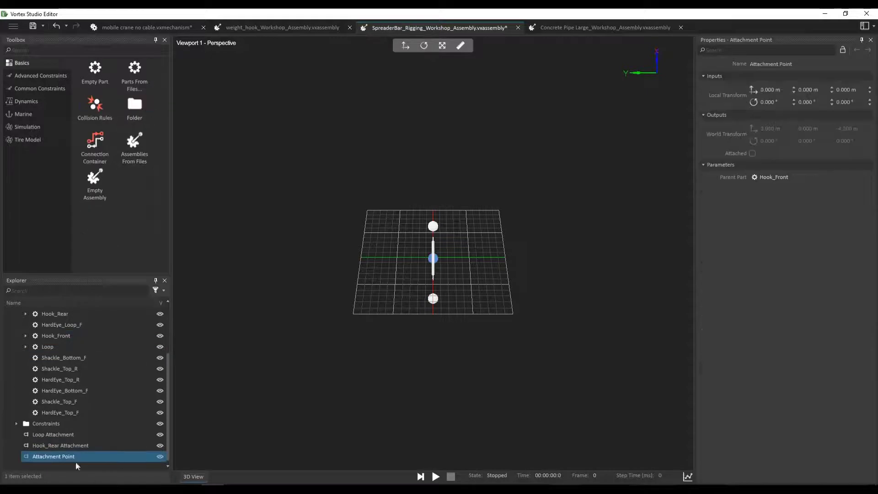
pyautogui.write('Hook_')
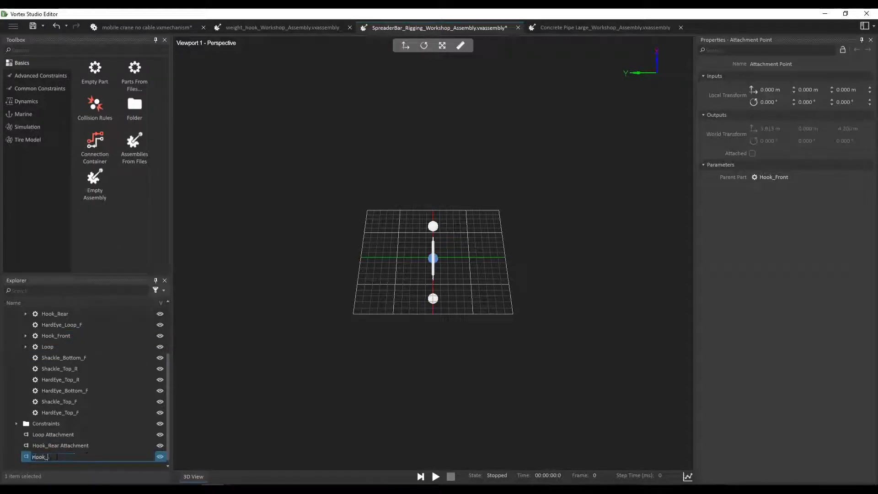
pyautogui.write('Front Attachment')
pyautogui.press('Return')
# Step: Check the positions of the three rigging attachment points and save the spreader bar rigging assembly
pyautogui.moveTo(366, 332); pyautogui.dragTo(342, 365, button='middle')
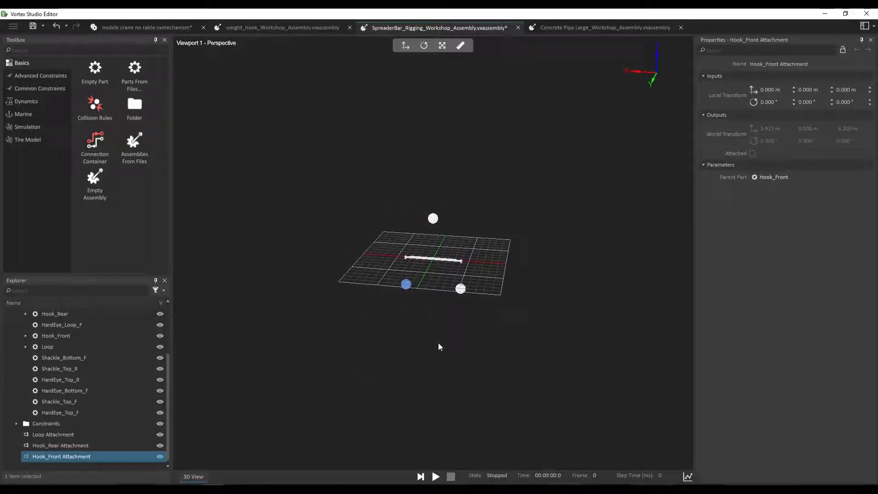
pyautogui.scroll(3, 256, 392)
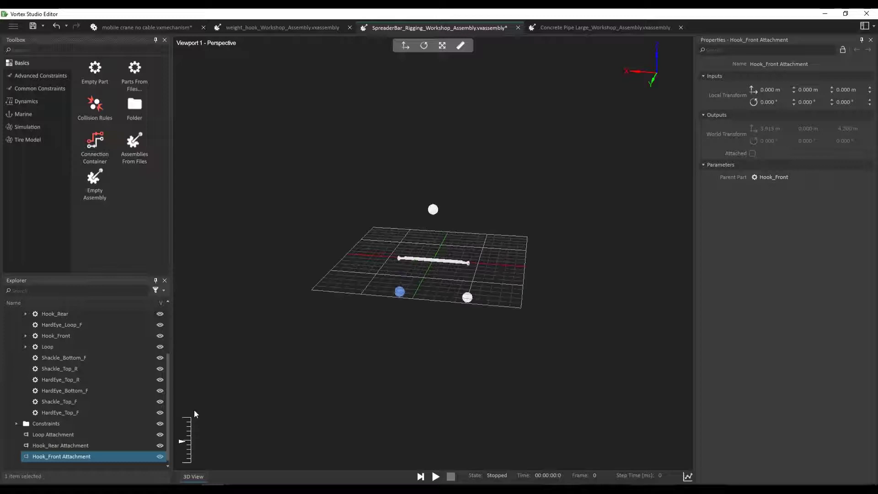
pyautogui.click(101, 444)
pyautogui.click(99, 433)
pyautogui.click(95, 455)
pyautogui.click(96, 445)
pyautogui.click(96, 456)
pyautogui.hotkey('ctrl', 's')
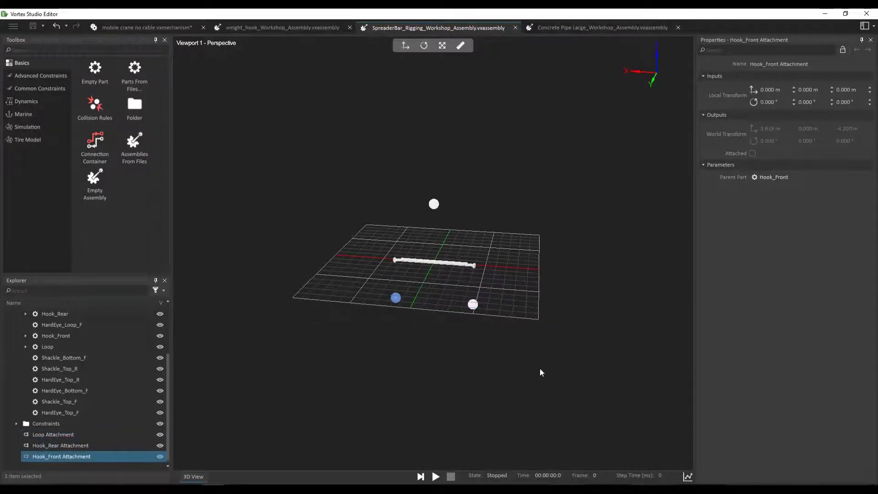
# Step: Close the weight hook, spreader bar rigging and concrete pipe assemblies, keeping the mobile crane mechanism open
pyautogui.click(350, 28)
pyautogui.click(368, 27)
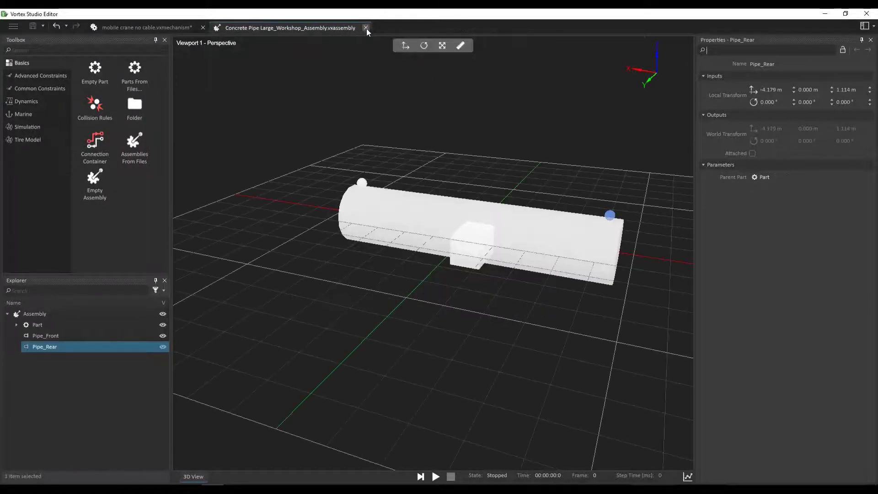
pyautogui.click(366, 28)
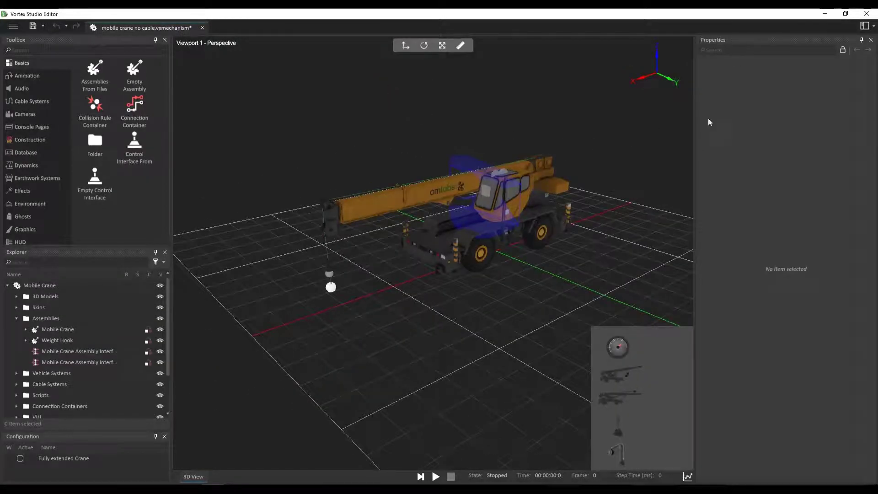
# Step: Show the Asset Browser and open MobileCrane Weight Hook Pipe_Workshop.vxscene by filtering for scenes and searching for "mobile"
pyautogui.click(865, 27)
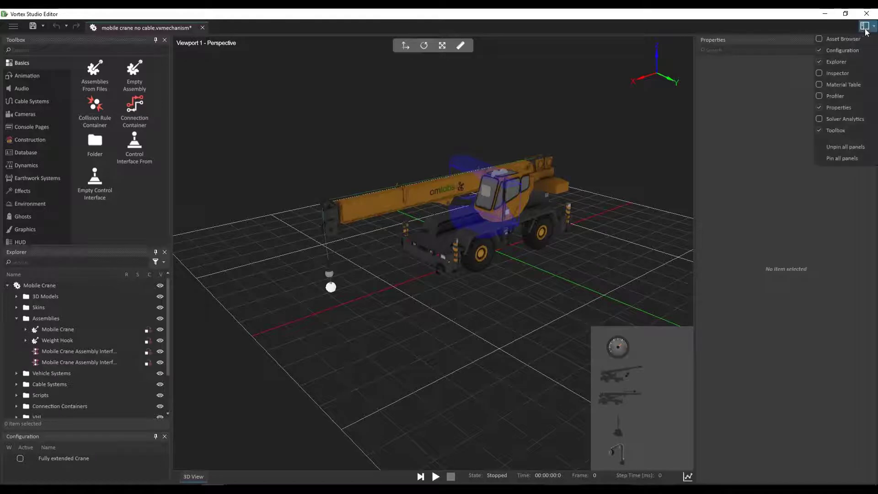
pyautogui.click(843, 40)
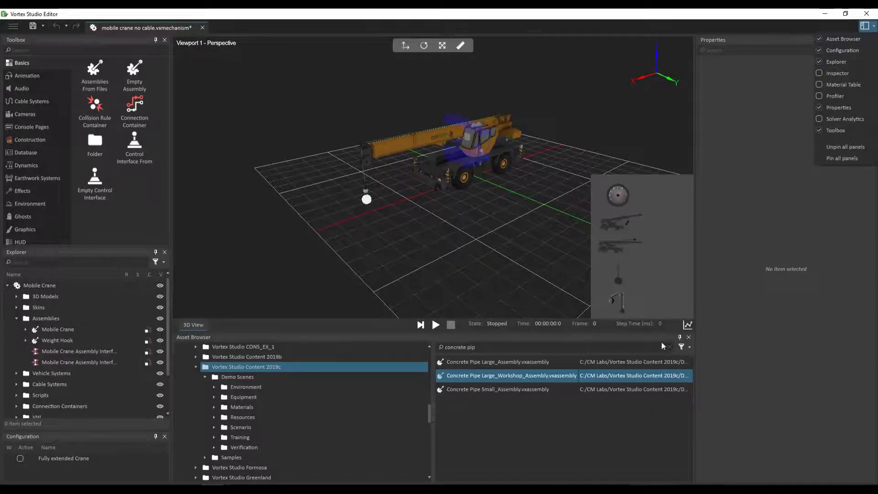
pyautogui.click(684, 349)
pyautogui.click(693, 377)
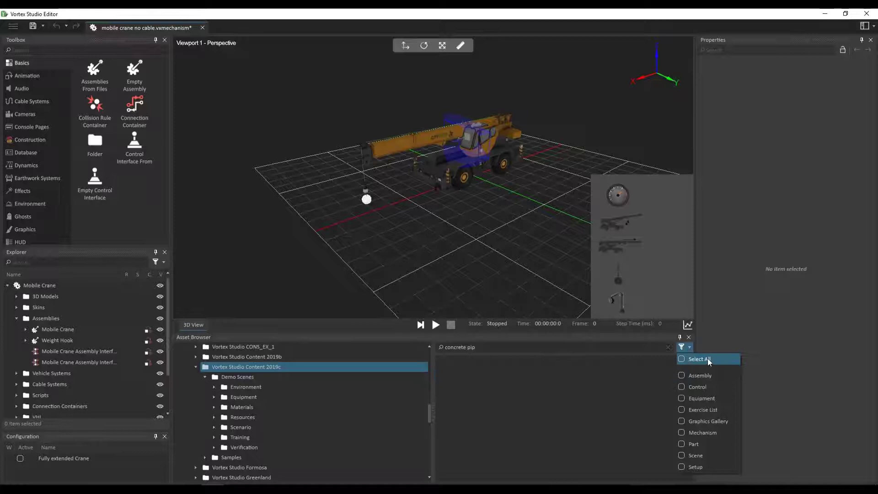
pyautogui.click(704, 455)
pyautogui.press('Escape')
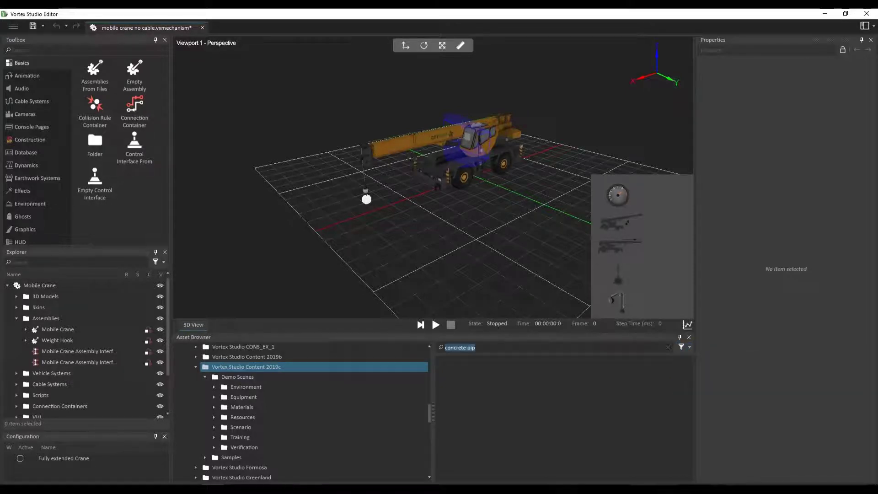
pyautogui.write('mobile')
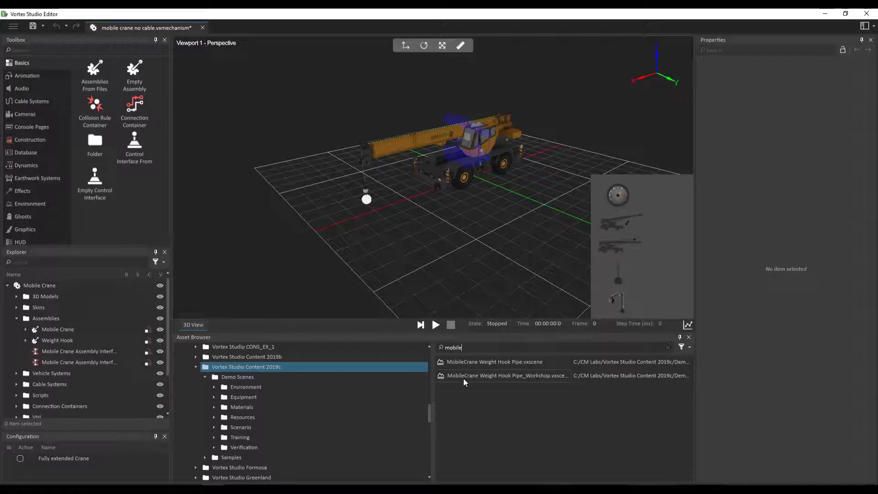
pyautogui.doubleClick(550, 377)
# Step: Filter the assets to mechanisms only and place mobile crane no cable.vxmechanism on the road in the scene
pyautogui.click(690, 347)
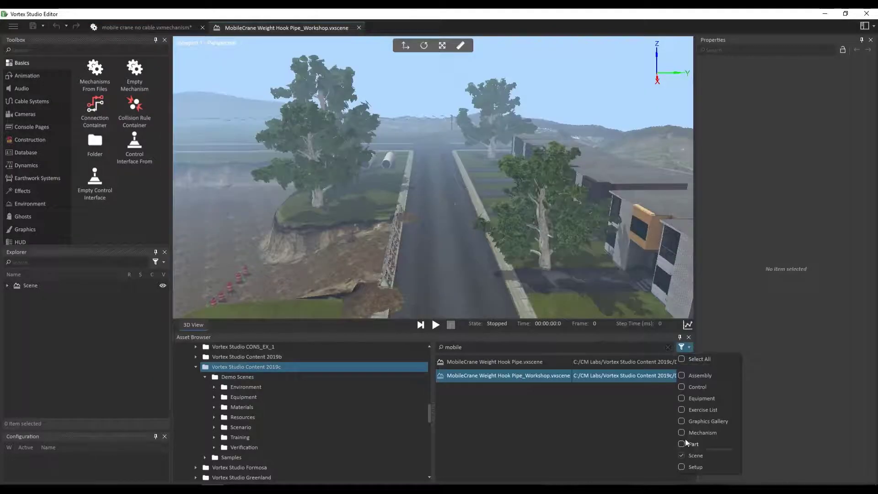
pyautogui.click(696, 455)
pyautogui.click(707, 433)
pyautogui.click(479, 348)
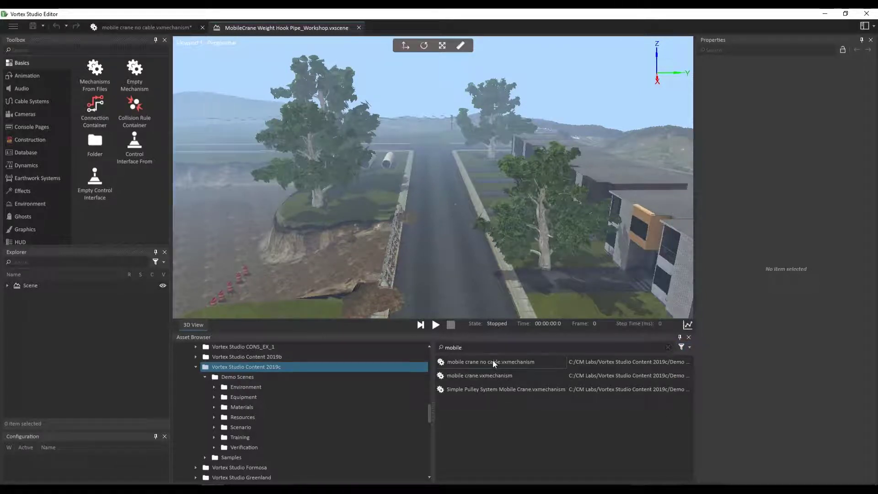
pyautogui.moveTo(523, 365); pyautogui.dragTo(438, 193)
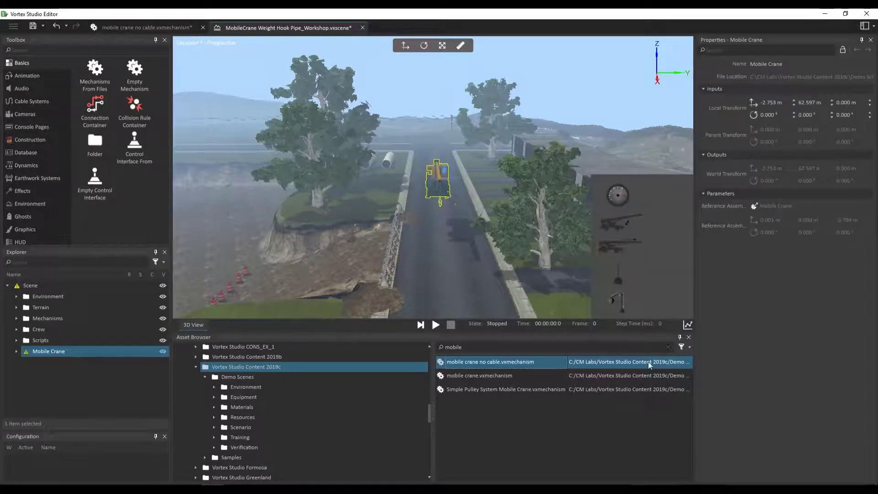
# Step: Search the assets for "spreader" and place SpreaderBar_Rigging_Workshop.vxmechanism on the road in front of the crane
pyautogui.doubleClick(465, 343)
pyautogui.write('spreader')
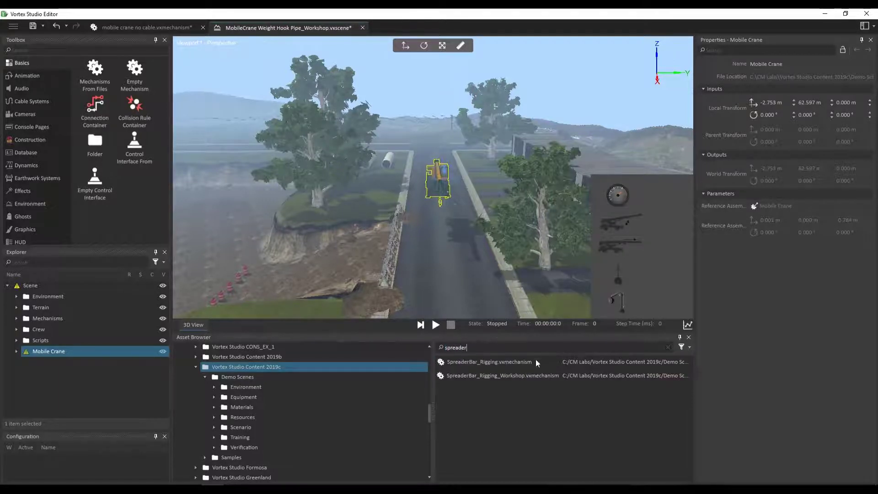
pyautogui.click(517, 376)
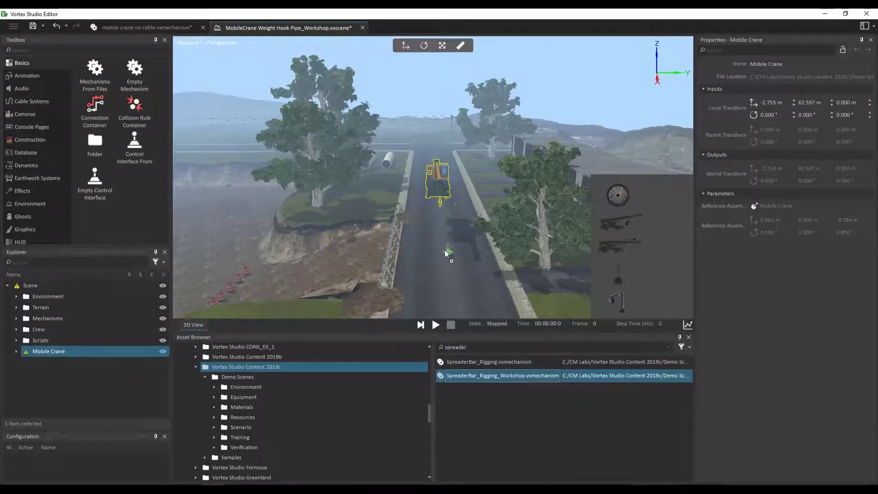
pyautogui.moveTo(435, 227); pyautogui.dragTo(443, 240)
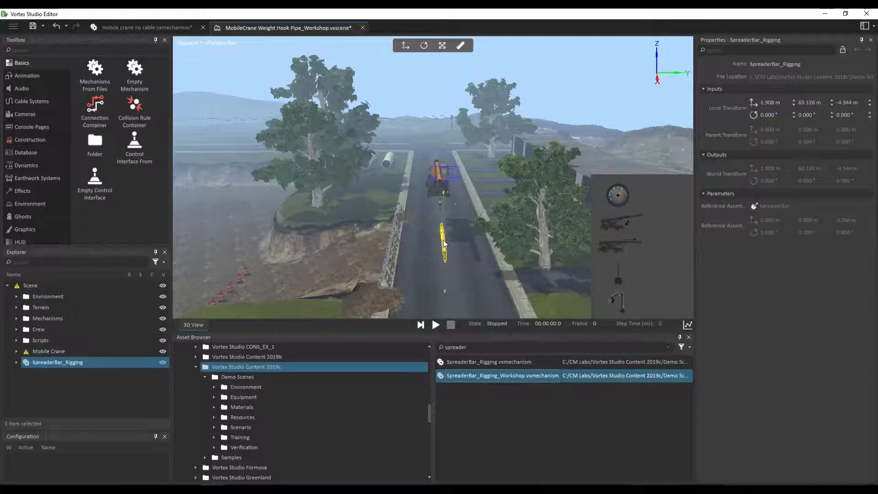
# Step: Search the assets for "concrete pipe" and place Concrete Pipe Large_Workshop.vxmechanism on the road beyond the spreader bar
pyautogui.doubleClick(455, 347)
pyautogui.write('concrete')
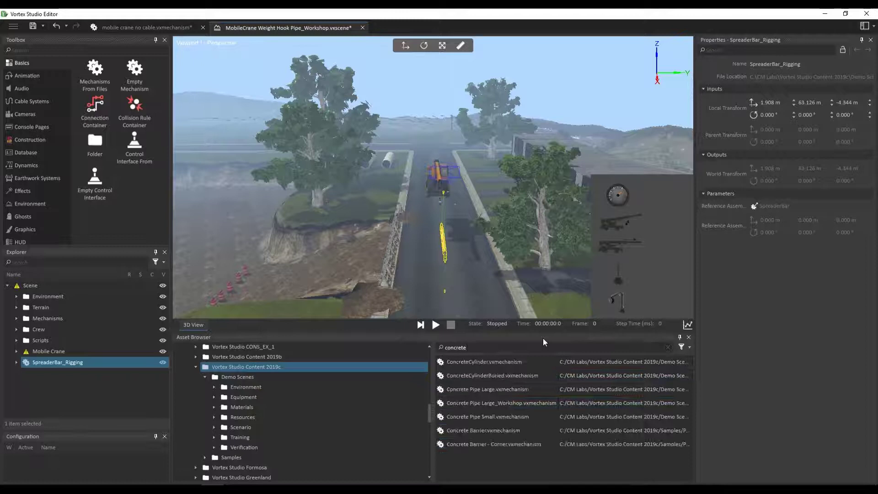
pyautogui.write(' pipe')
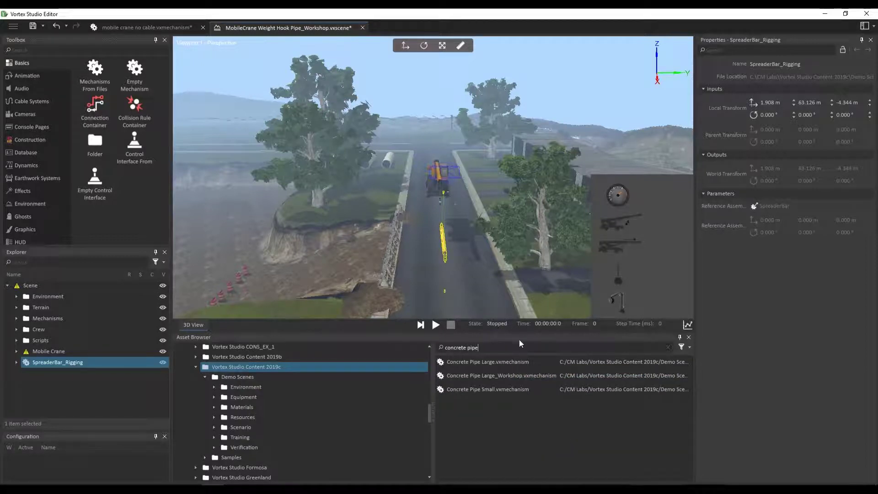
pyautogui.click(531, 377)
pyautogui.moveTo(516, 367); pyautogui.dragTo(445, 303)
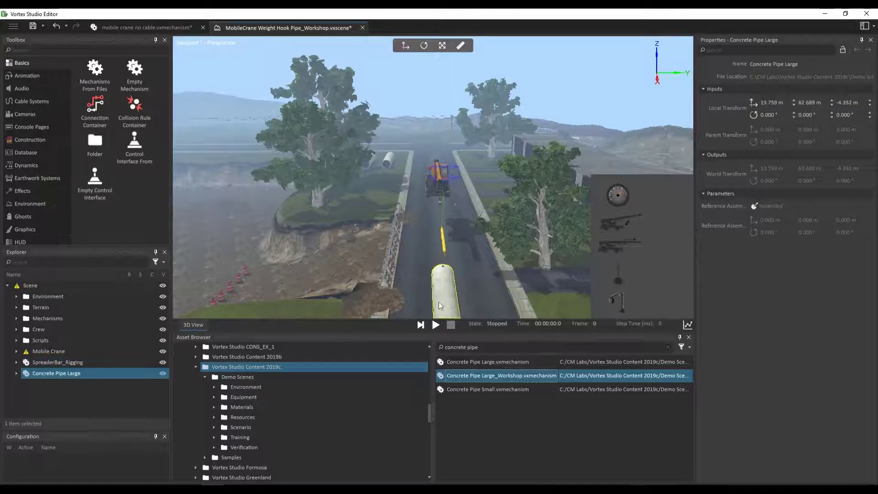
# Step: Move the Mobile Crane back along the road, away from the spreader bar, to about X -14.16 m and Z -4.29 m
pyautogui.moveTo(245, 234); pyautogui.dragTo(577, 240, button='middle')
pyautogui.moveTo(477, 260); pyautogui.dragTo(443, 283, button='middle')
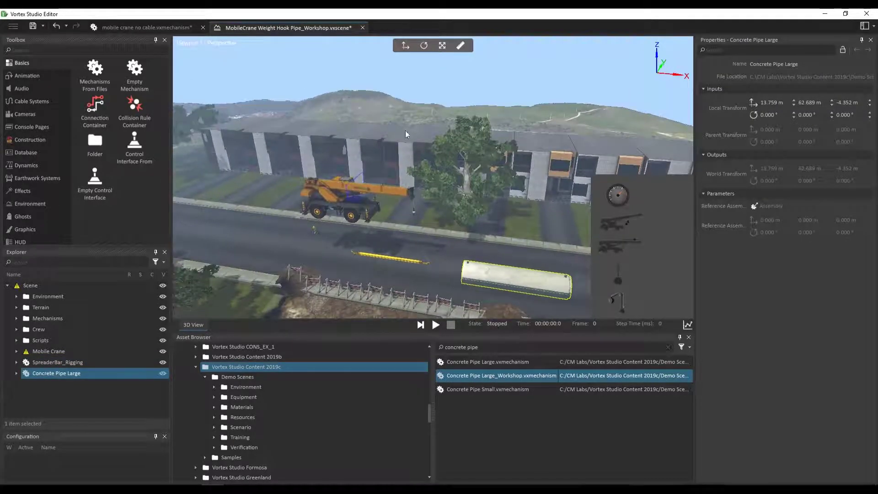
pyautogui.click(347, 185)
pyautogui.click(407, 44)
pyautogui.moveTo(362, 203); pyautogui.dragTo(251, 229)
pyautogui.moveTo(299, 255); pyautogui.dragTo(300, 266, button='middle')
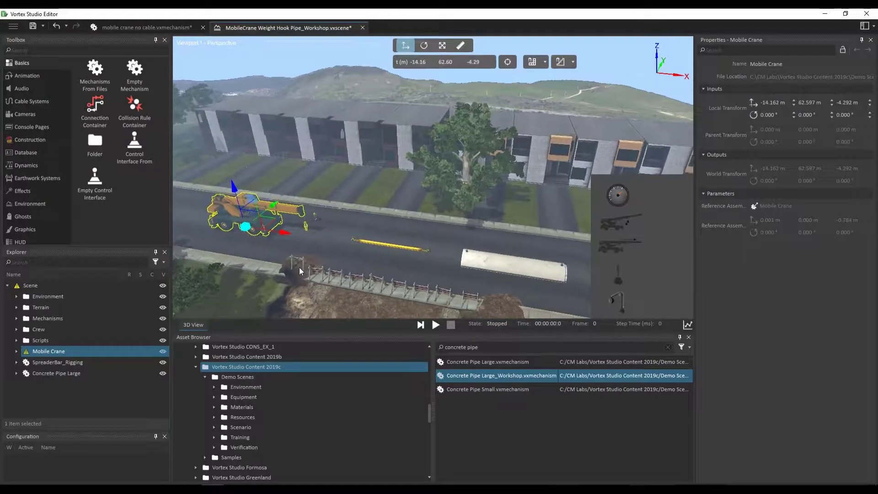
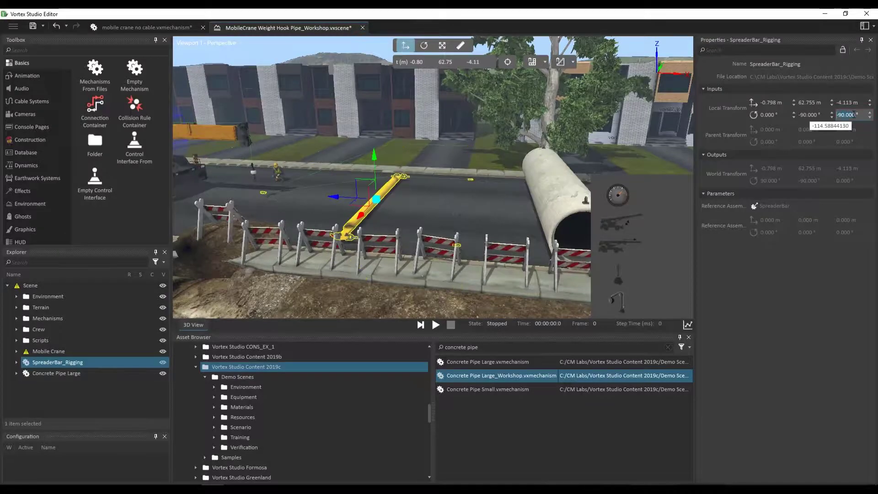
# Step: Move the Concrete Pipe Large along the road toward the spreader bar, to about X 5.07 m
pyautogui.moveTo(526, 169); pyautogui.dragTo(495, 281, button='middle')
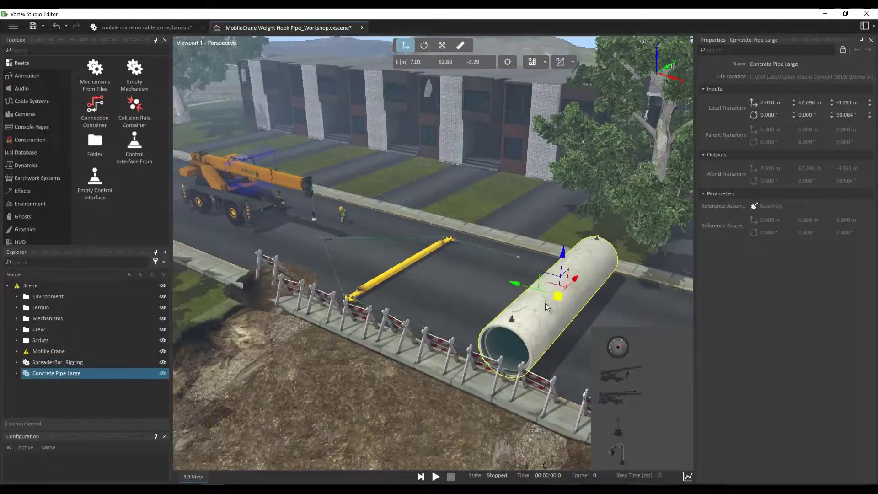
pyautogui.moveTo(513, 292); pyautogui.dragTo(498, 293)
pyautogui.scroll(3, 474, 262)
pyautogui.moveTo(474, 262); pyautogui.dragTo(374, 248, button='middle')
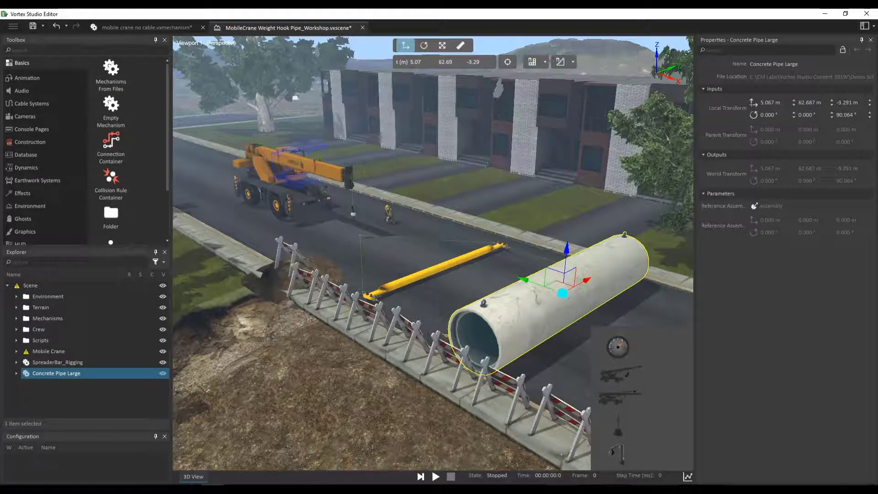
# Step: Search the toolbox for "loop gr", add a Loop Group to the scene and rename it Pipe_Front Loop
pyautogui.click(57, 50)
pyautogui.write('loop')
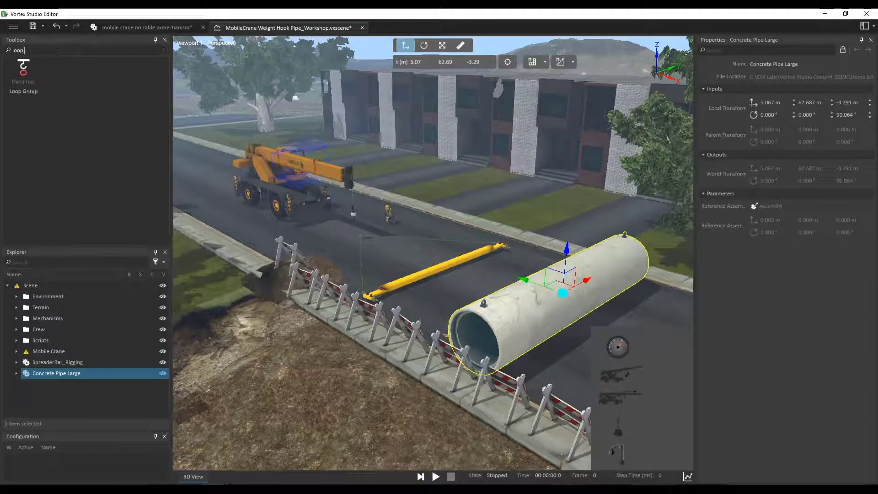
pyautogui.write(' gr')
pyautogui.doubleClick(23, 68)
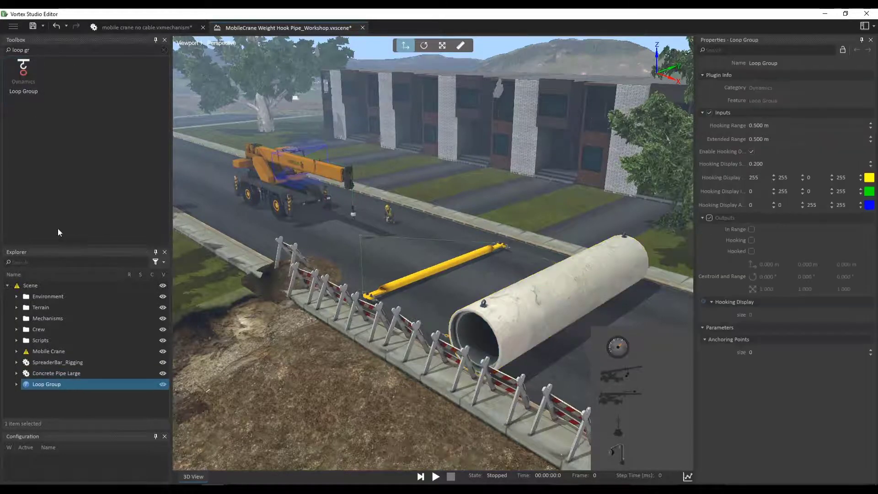
pyautogui.click(80, 384)
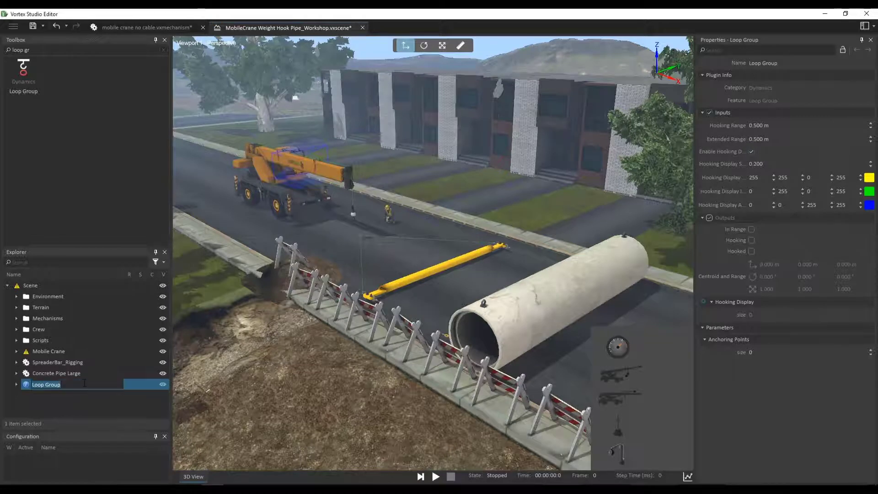
pyautogui.write('Pipe_Front')
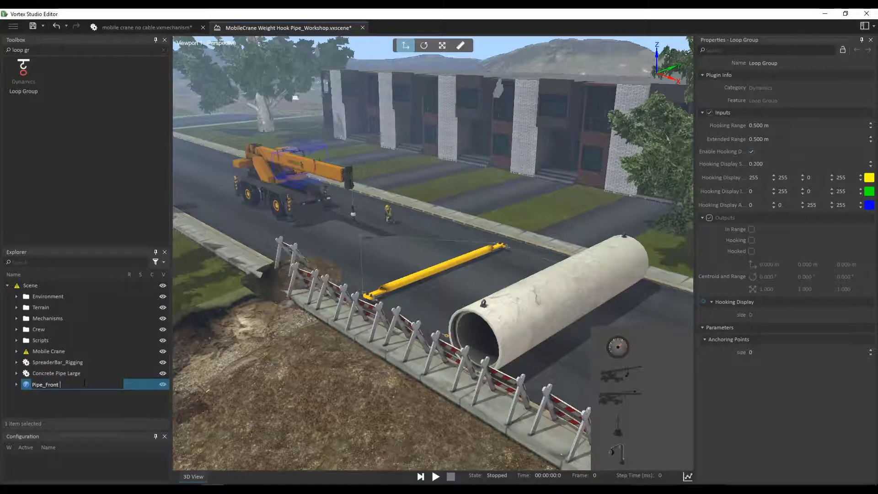
pyautogui.write(' Loop')
pyautogui.press('Return')
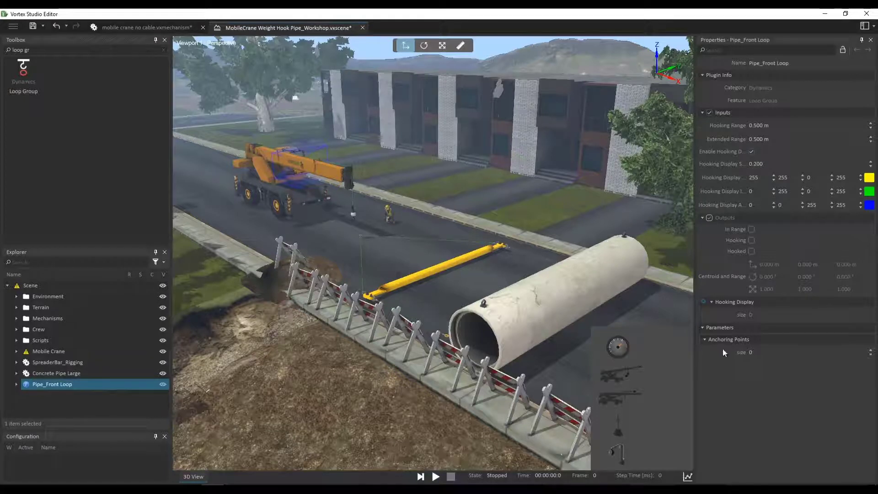
# Step: Give Pipe_Front Loop one anchoring point and assign the concrete pipe's Pipe_Front attachment to it
pyautogui.click(769, 350)
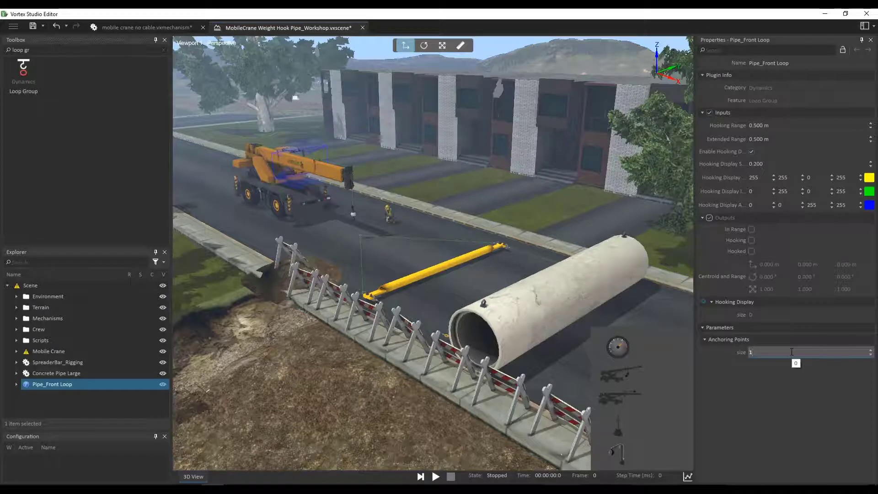
pyautogui.press('Return')
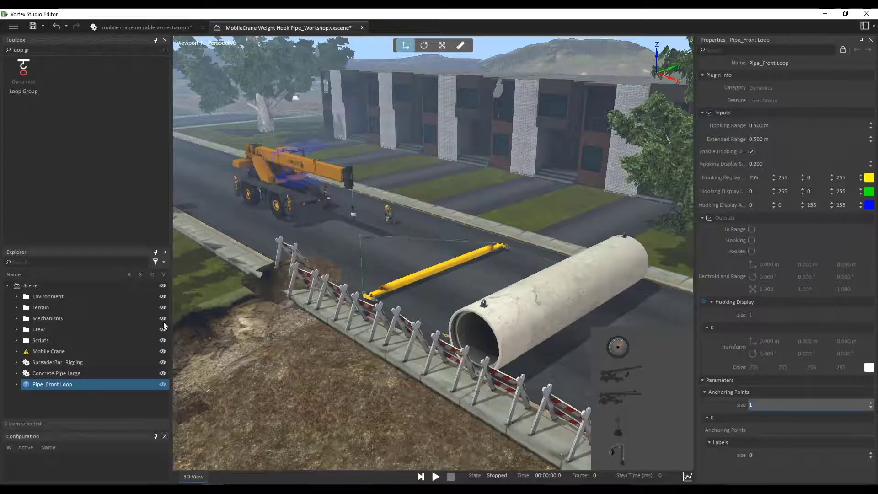
pyautogui.click(17, 374)
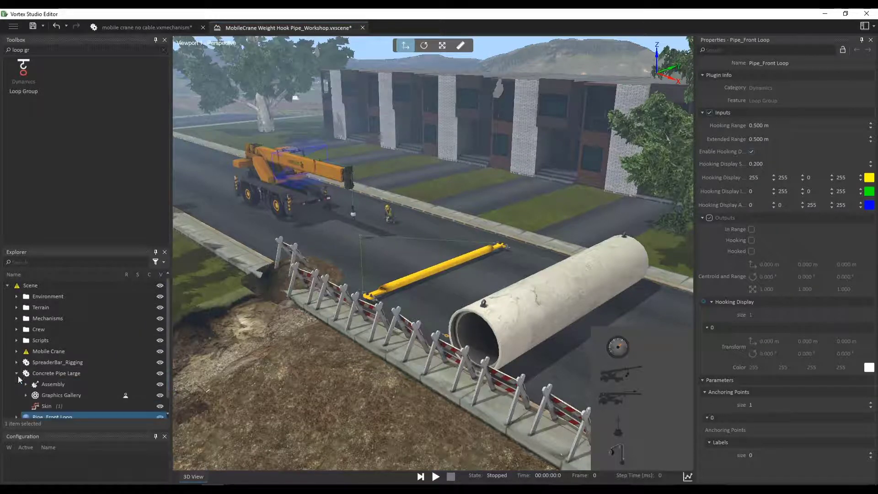
pyautogui.click(26, 374)
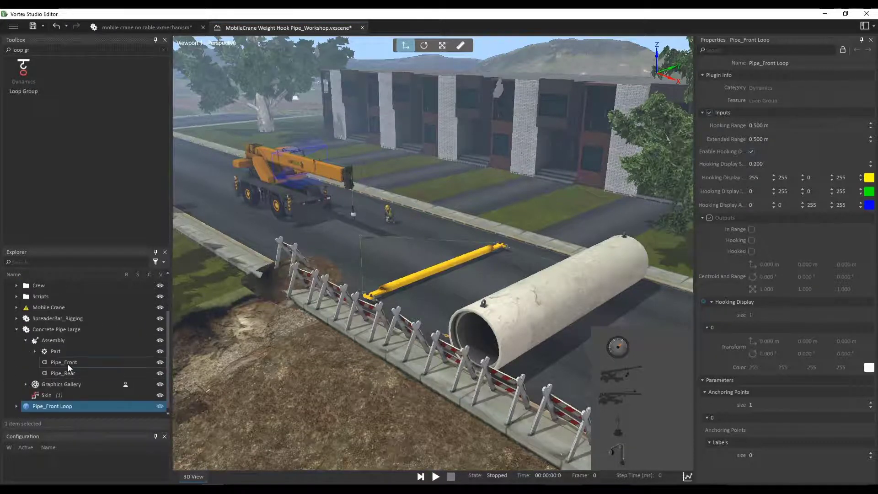
pyautogui.moveTo(67, 362); pyautogui.dragTo(785, 437)
# Step: Add one label to the Pipe_Front Loop anchoring point and name it "Concrete Pipe Label"
pyautogui.click(764, 453)
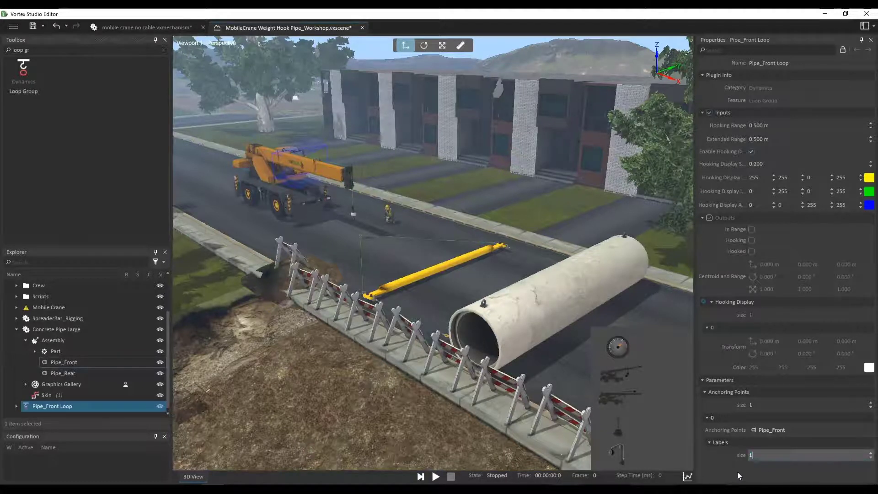
pyautogui.write('1')
pyautogui.press('Return')
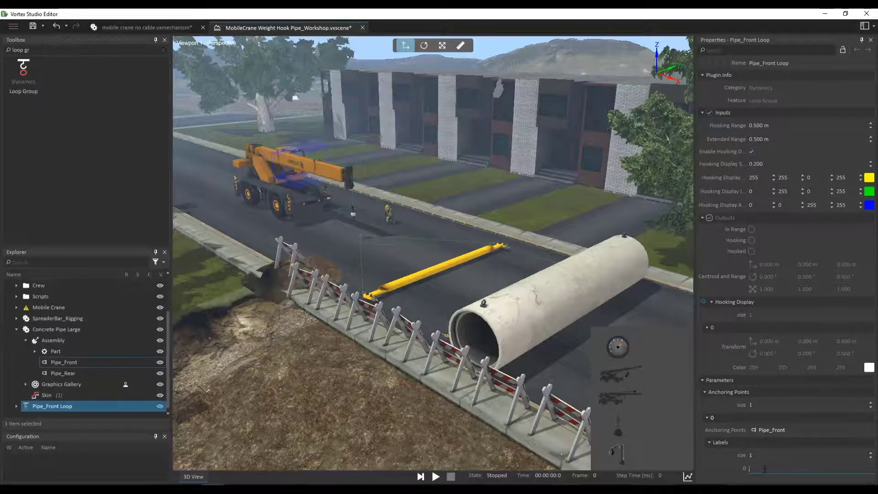
pyautogui.write('Concrete Pipe Label')
# Step: Duplicate Pipe_Front Loop, rename the copy Pipe_Rear Loop and anchor it to the concrete pipe's Pipe_Rear attachment
pyautogui.click(111, 410)
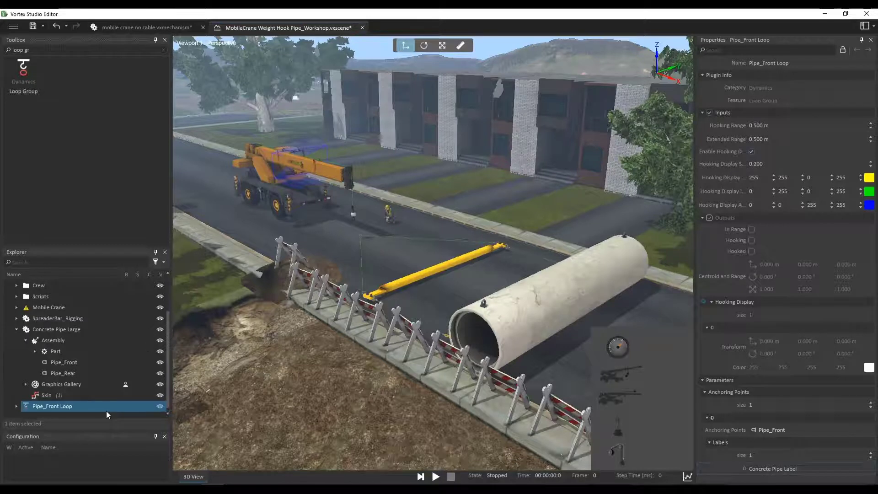
pyautogui.hotkey('ctrl', 'd')
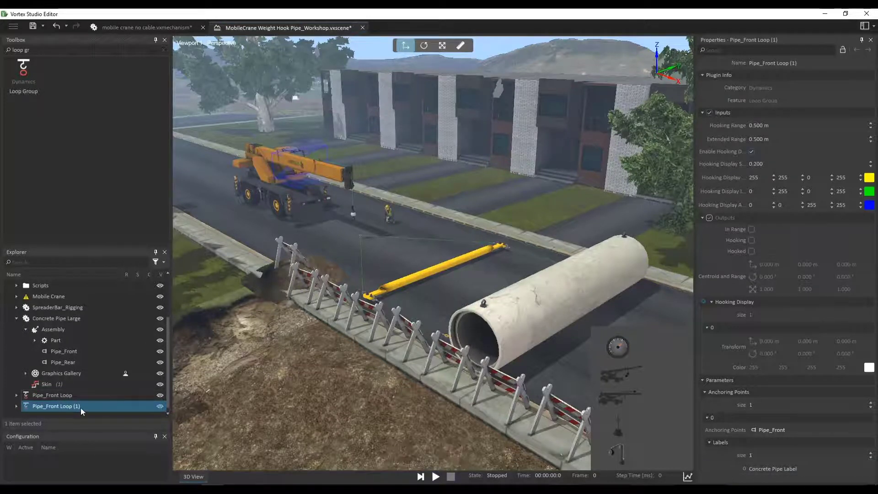
pyautogui.doubleClick(81, 407)
pyautogui.click(60, 406)
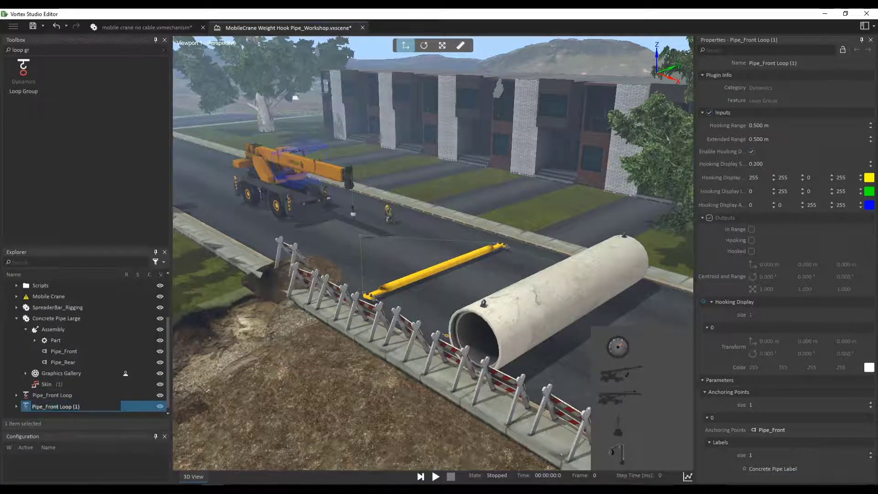
pyautogui.press('BackSpace')
pyautogui.press('BackSpace')
pyautogui.press('BackSpace')
pyautogui.press('BackSpace')
pyautogui.press('BackSpace')
pyautogui.write('Rear')
pyautogui.press('Delete')
pyautogui.press('Delete')
pyautogui.press('Delete')
pyautogui.press('Delete')
pyautogui.press('Return')
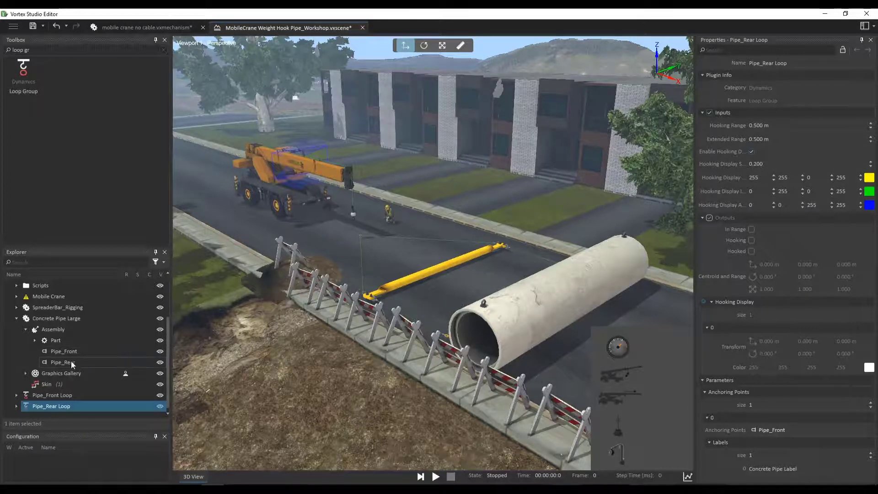
pyautogui.moveTo(63, 362); pyautogui.dragTo(807, 433)
# Step: Duplicate Pipe_Rear Loop and rename the copy Spreader Loop
pyautogui.hotkey('ctrl', 'd')
pyautogui.doubleClick(86, 405)
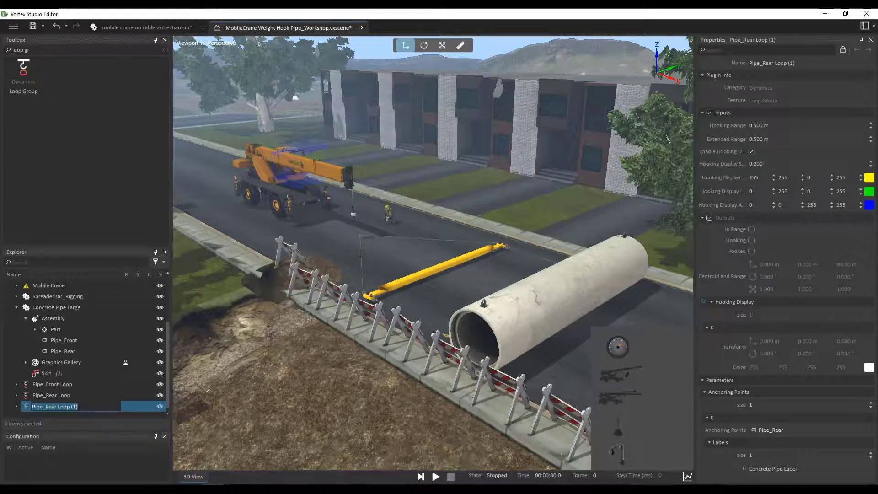
pyautogui.click(57, 407)
pyautogui.moveTo(57, 407); pyautogui.dragTo(28, 409)
pyautogui.write('Spreader')
pyautogui.moveTo(75, 407); pyautogui.dragTo(68, 407)
pyautogui.press('BackSpace')
pyautogui.press('Return')
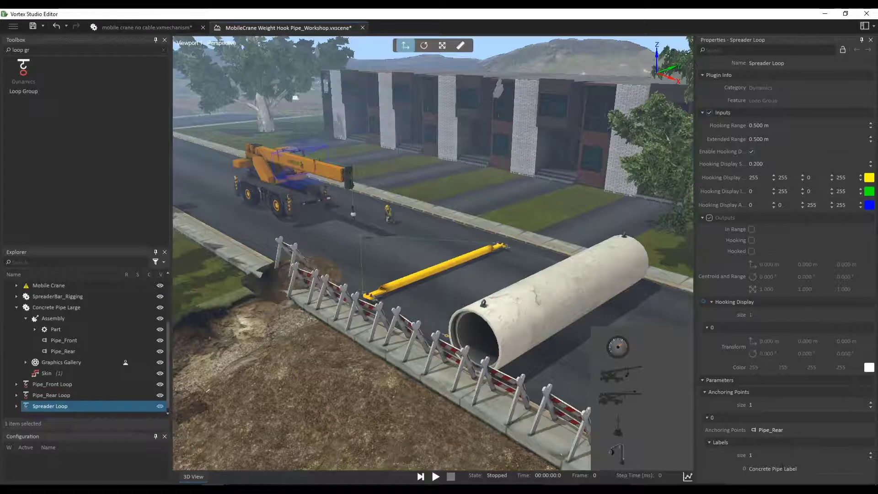
# Step: Change the label of Spreader Loop to "Spreader Label"
pyautogui.click(783, 469)
pyautogui.moveTo(749, 469); pyautogui.dragTo(783, 469)
pyautogui.write('Spreader')
# Step: Set the Spreader Loop anchoring point to the Loop Attachment in the SpreaderBar assembly of SpreaderBar_Rigging
pyautogui.click(16, 297)
pyautogui.click(16, 362)
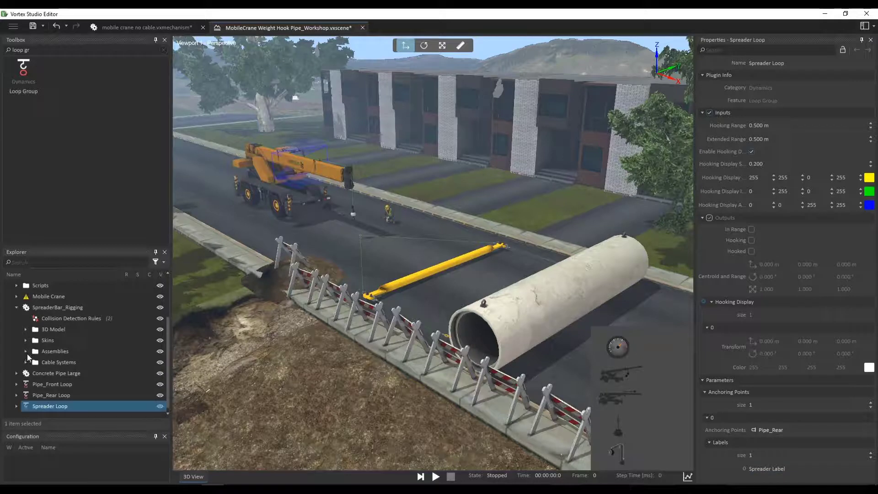
pyautogui.click(26, 352)
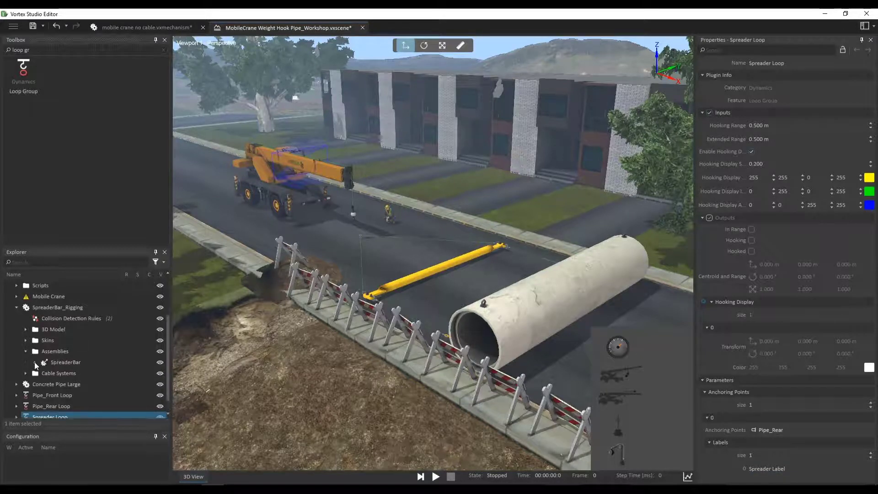
pyautogui.click(34, 362)
pyautogui.scroll(-1, 60, 383)
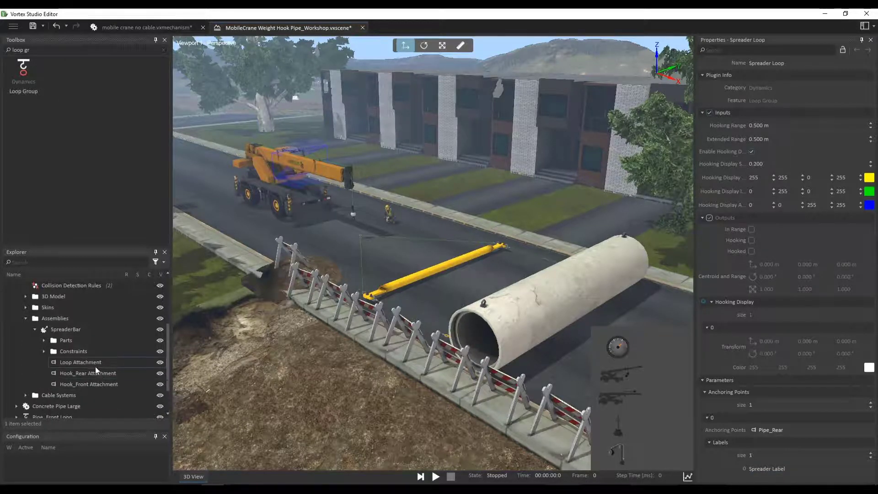
pyautogui.moveTo(74, 361); pyautogui.dragTo(795, 429)
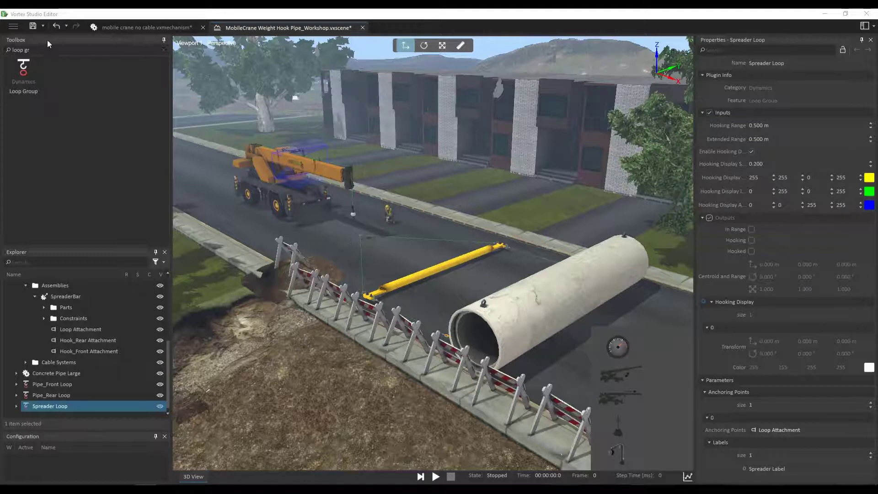
# Step: Search the toolbox for "hook gr", add a Hook Group to the scene and rename it Spreader Front Hook
pyautogui.click(21, 50)
pyautogui.write('hook gr')
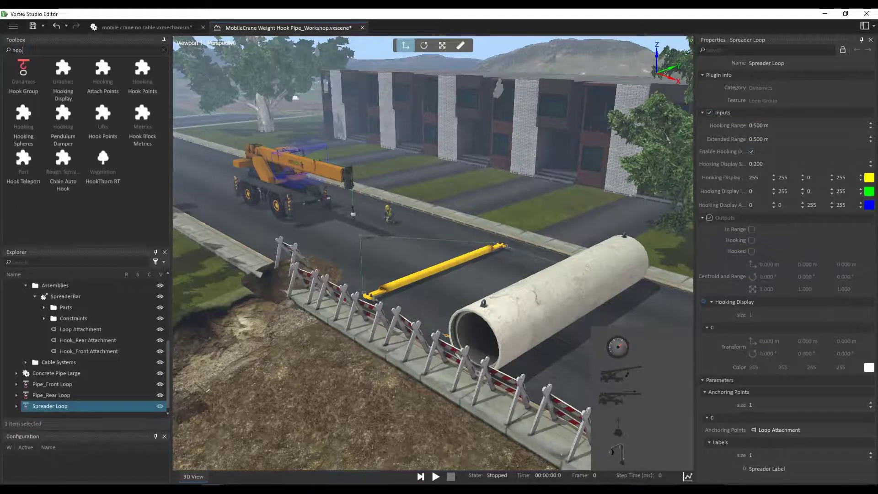
pyautogui.doubleClick(24, 80)
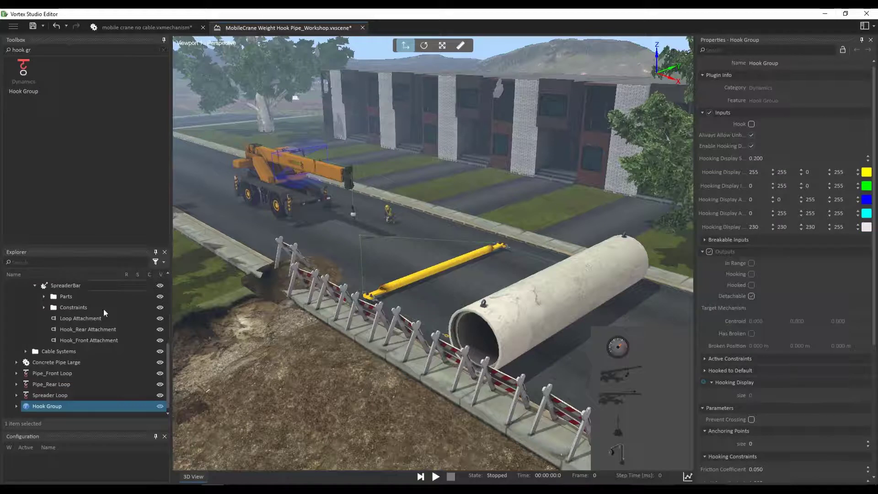
pyautogui.click(69, 406)
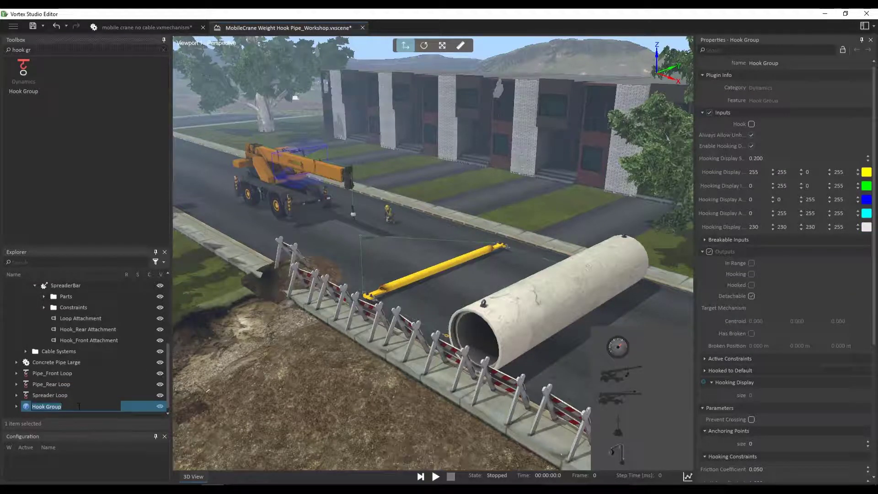
pyautogui.write('Spreader Front Hook')
pyautogui.press('Return')
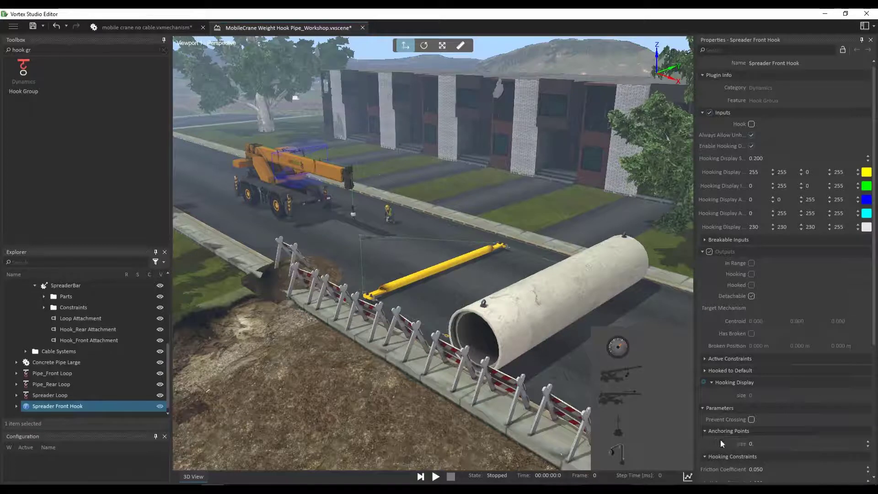
# Step: Give Spreader Front Hook one anchoring point and assign the spreader bar's Hook_Front Attachment to it
pyautogui.scroll(-3, 723, 411)
pyautogui.click(720, 321)
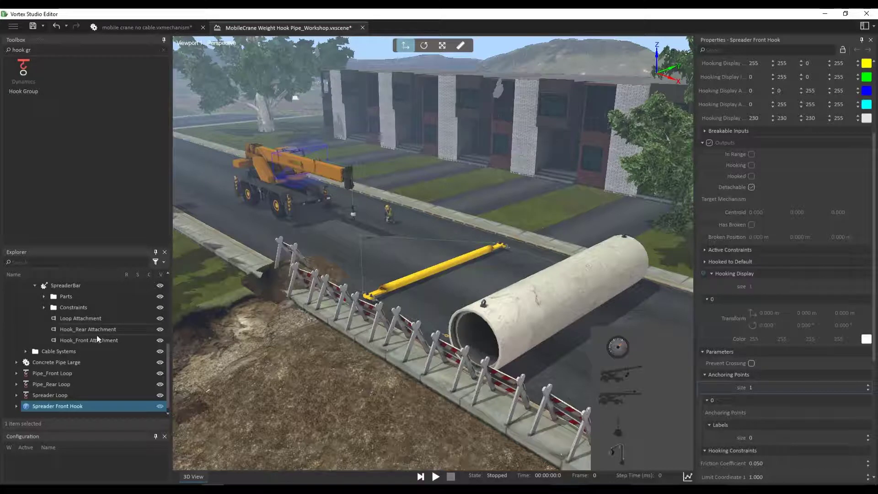
pyautogui.moveTo(73, 341); pyautogui.dragTo(779, 414)
# Step: Add one label to the Spreader Front Hook anchoring point and name it "Concrete Pipe Label"
pyautogui.click(769, 437)
pyautogui.write('1')
pyautogui.press('Return')
pyautogui.scroll(-1, 732, 439)
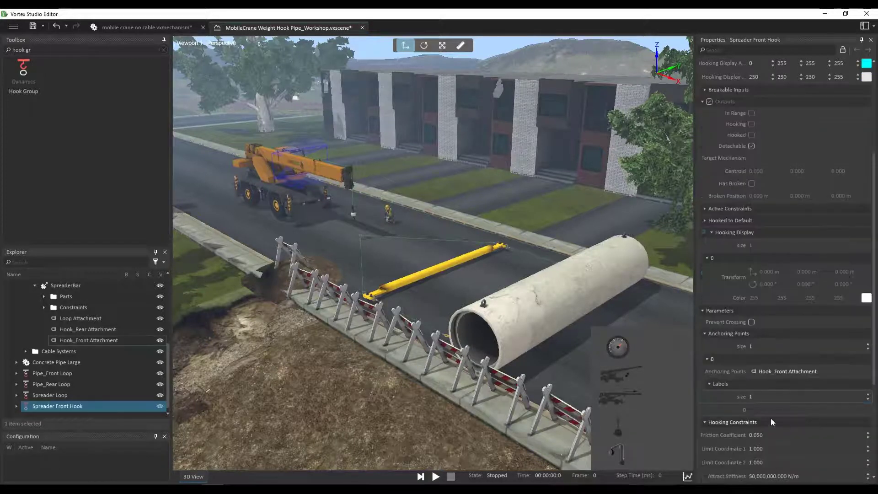
pyautogui.click(749, 410)
pyautogui.write('C')
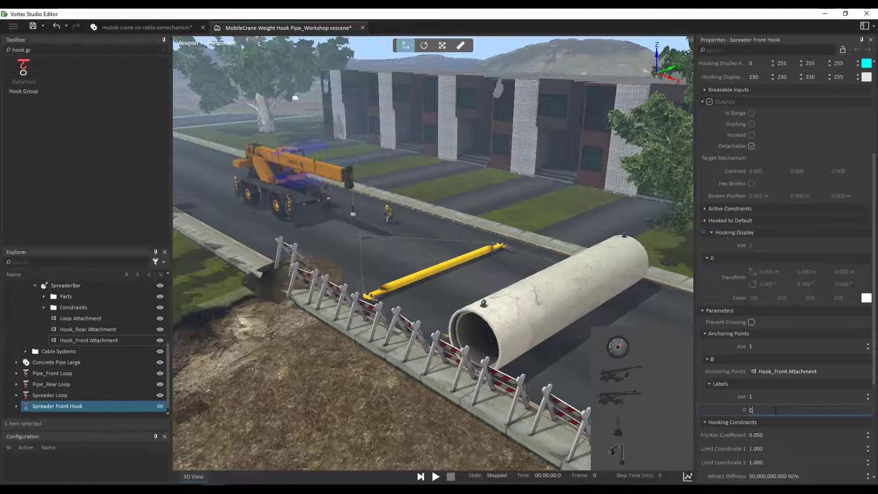
pyautogui.write('oncrete Pipe Label')
pyautogui.press('Return')
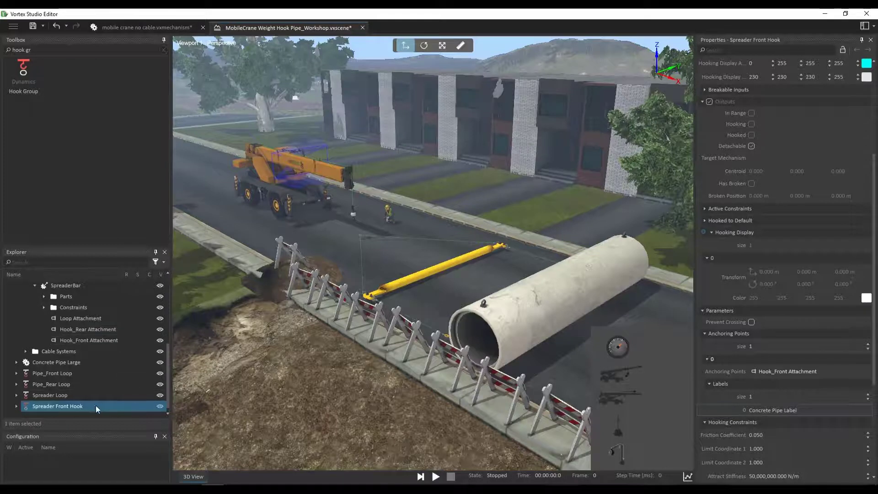
# Step: Duplicate Spreader Front Hook and rename the copy Spreader Rear Hook
pyautogui.hotkey('ctrl', 'd')
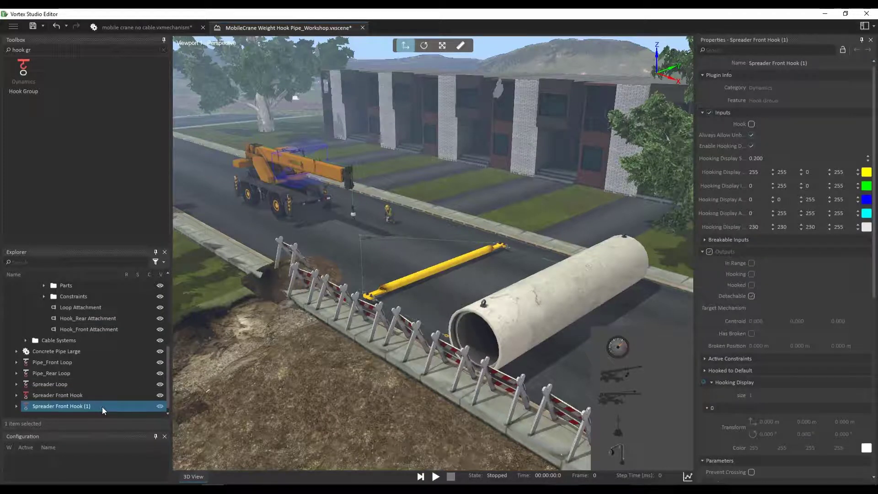
pyautogui.click(70, 405)
pyautogui.press('End')
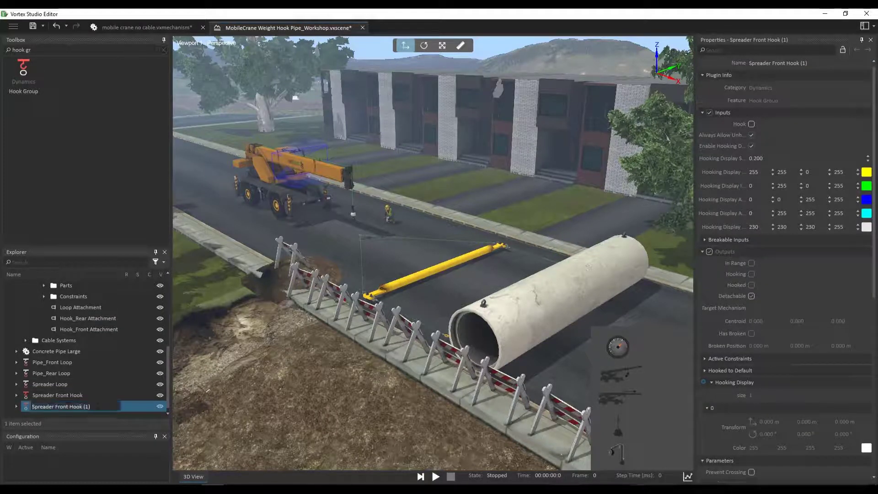
pyautogui.press('BackSpace')
pyautogui.press('BackSpace')
pyautogui.press('BackSpace')
pyautogui.press('BackSpace')
pyautogui.doubleClick(61, 406)
pyautogui.write('Rear')
pyautogui.press('Return')
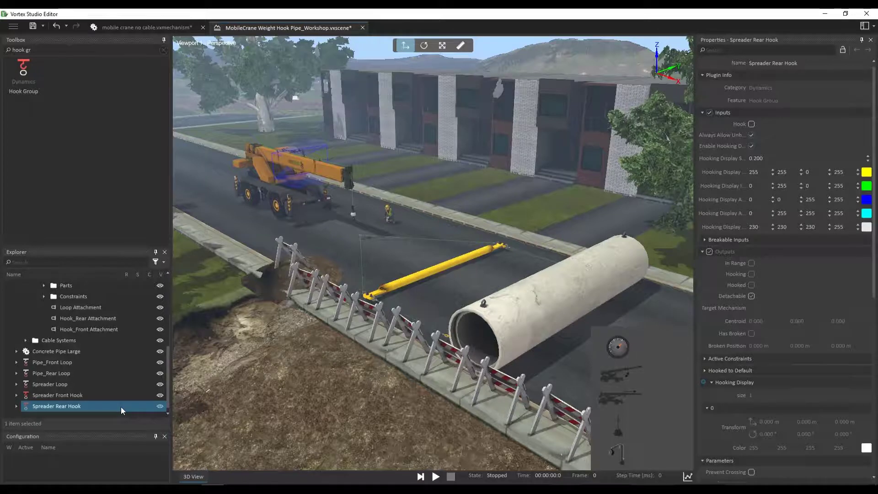
pyautogui.scroll(-5, 712, 404)
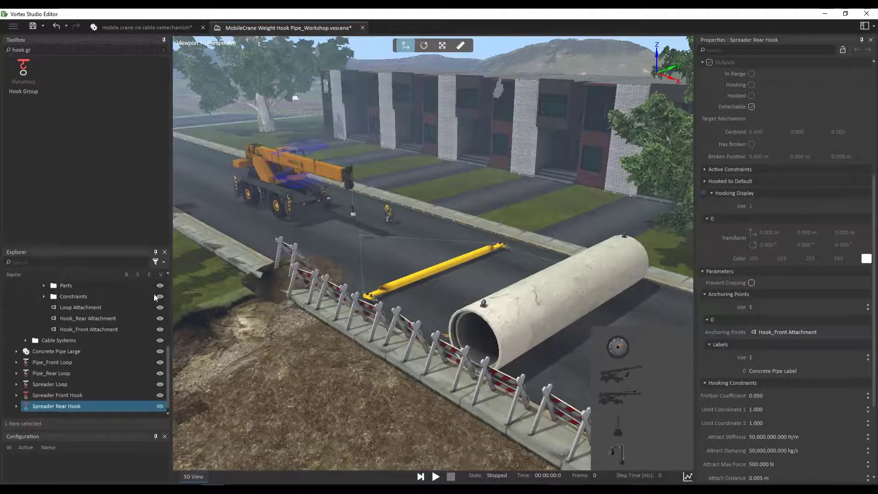
# Step: Assign the spreader bar's Hook_Rear Attachment to Spreader Rear Hook's anchoring point and duplicate that group as Mobile Crane Hook
pyautogui.moveTo(92, 318); pyautogui.dragTo(785, 331)
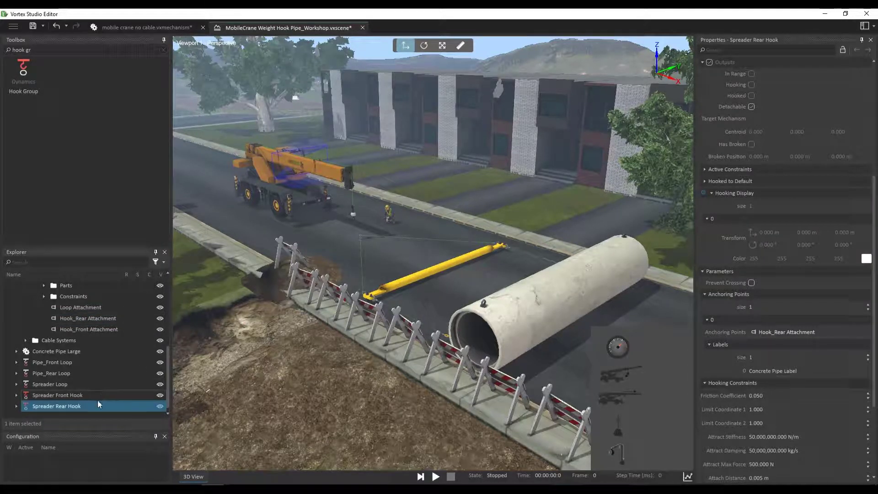
pyautogui.hotkey('ctrl', 'd')
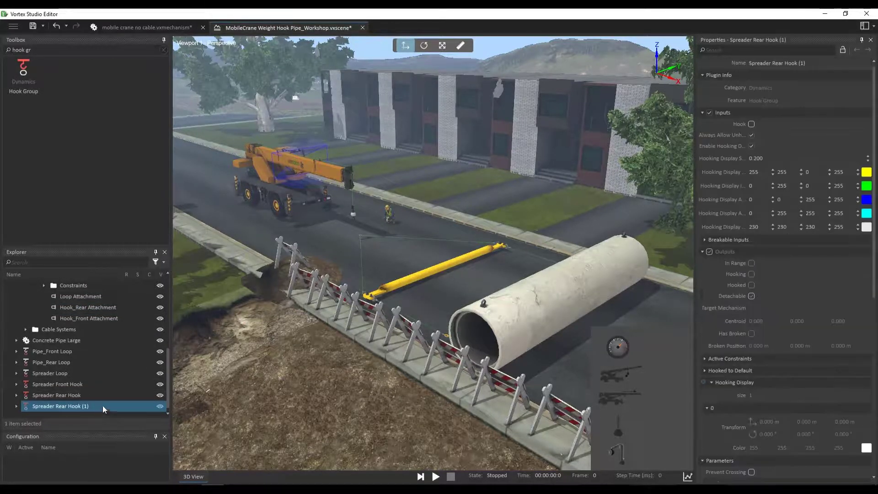
pyautogui.doubleClick(102, 406)
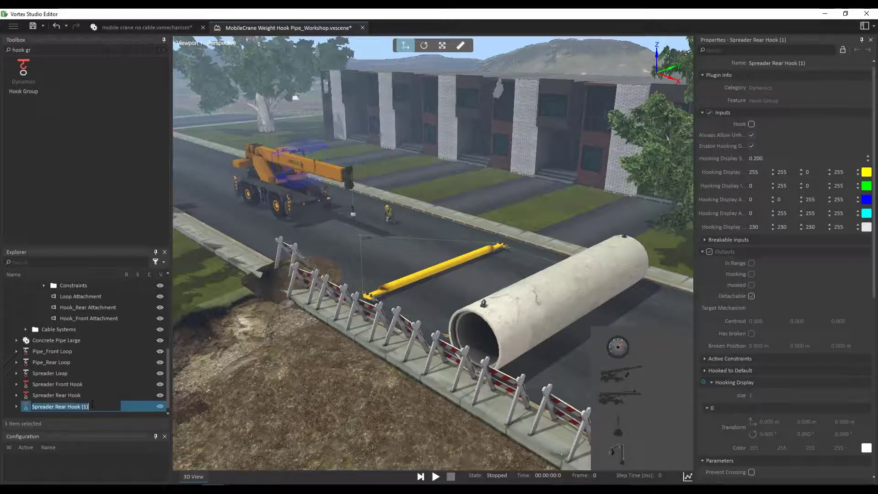
pyautogui.write('Mobile ')
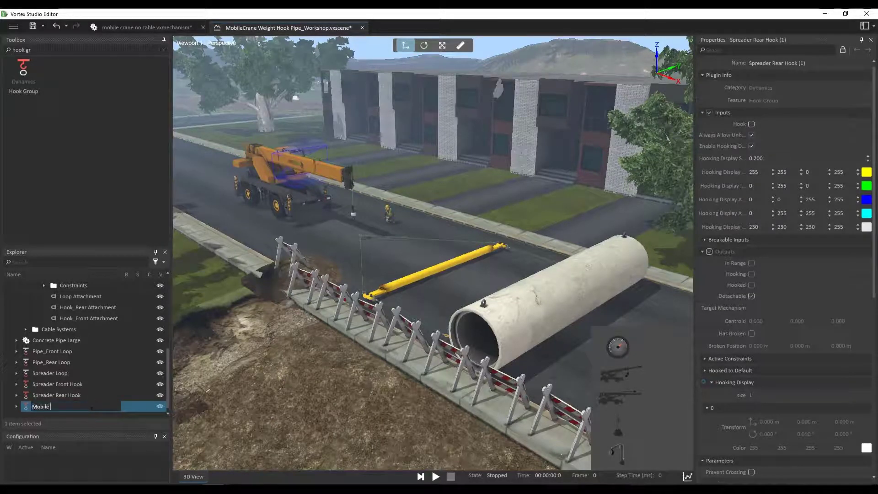
pyautogui.write('CMobile Crane Hook')
pyautogui.press('Return')
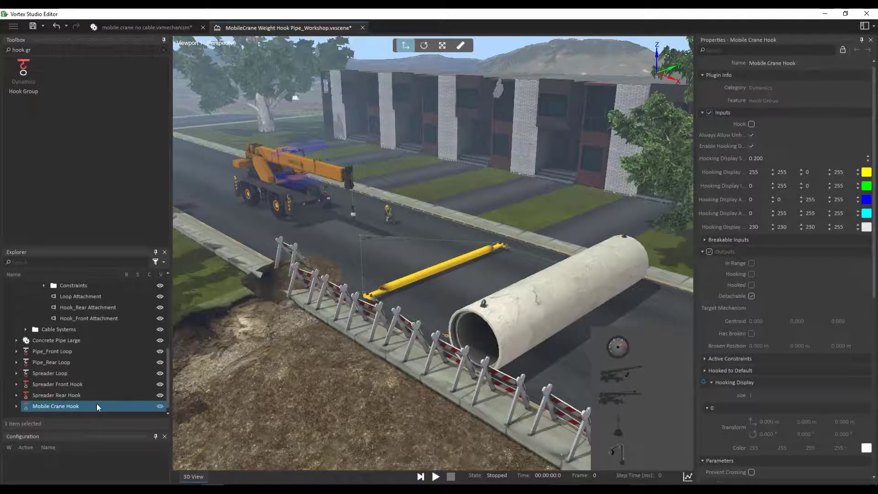
# Step: Assign the Hook Attachment from the Mobile Crane's Weight Hook assembly to Mobile Crane Hook's anchoring point
pyautogui.scroll(-5, 734, 397)
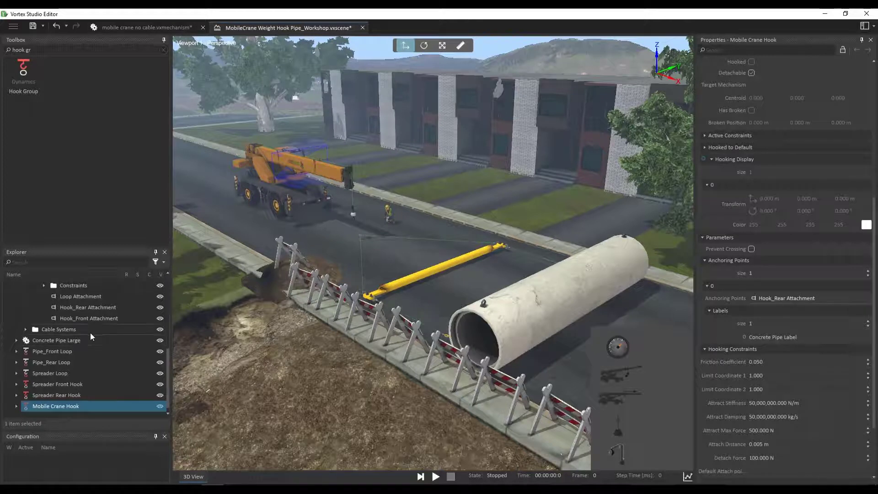
pyautogui.scroll(4, 93, 343)
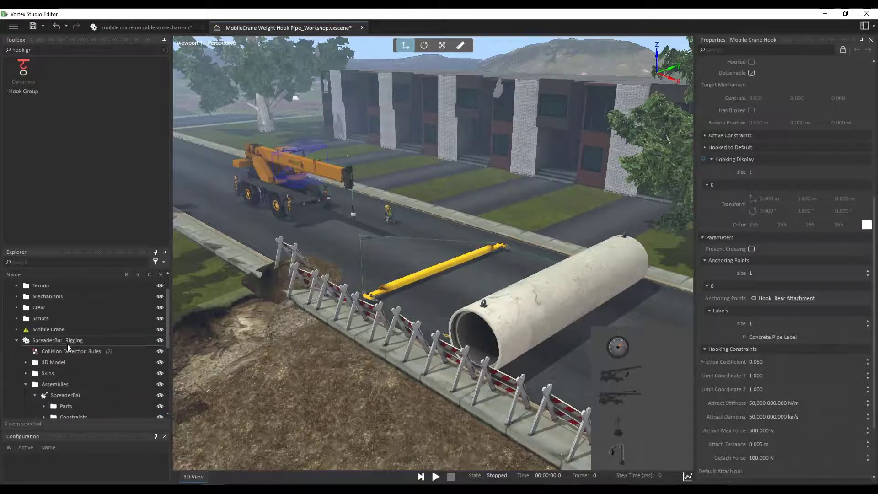
pyautogui.click(16, 329)
pyautogui.scroll(-1, 23, 346)
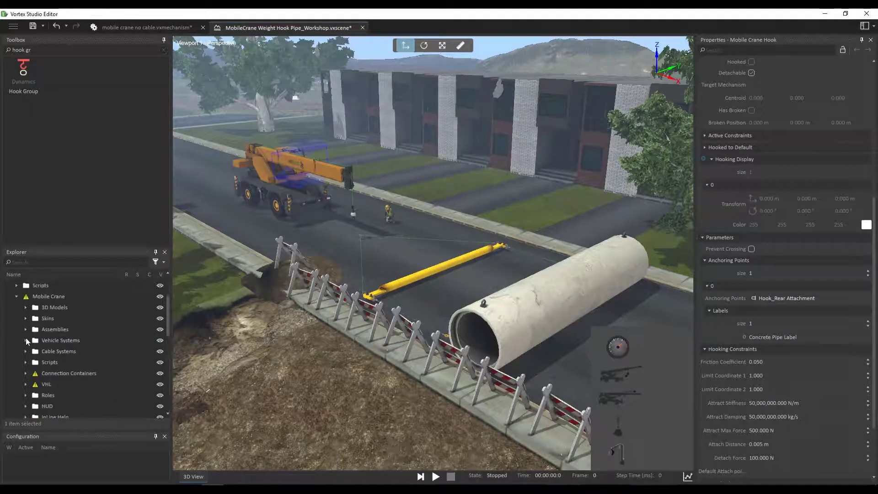
pyautogui.click(26, 329)
pyautogui.click(35, 352)
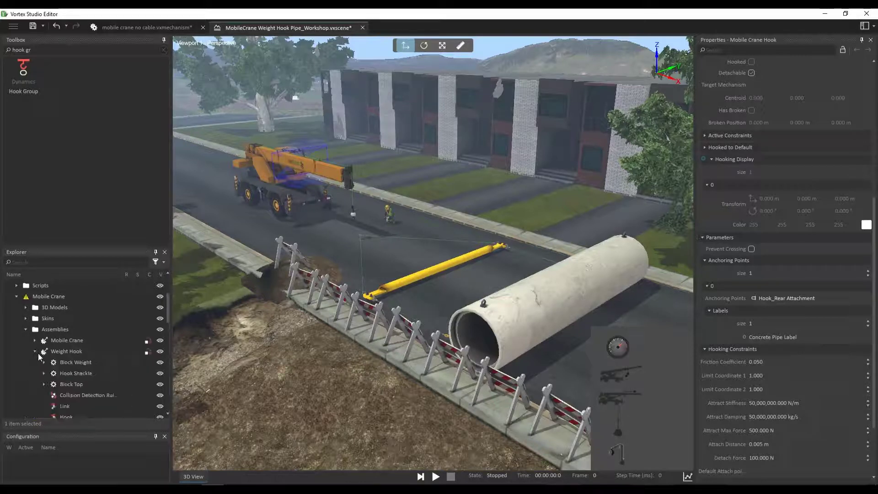
pyautogui.scroll(-3, 39, 368)
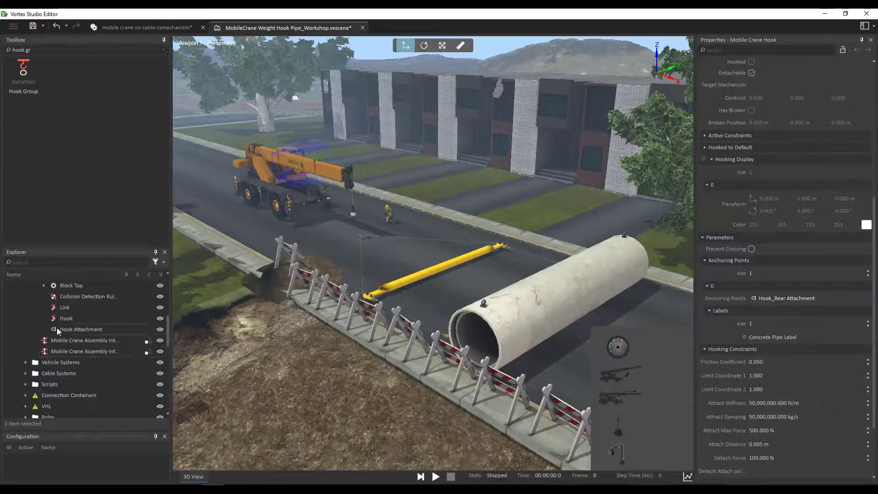
pyautogui.moveTo(57, 327); pyautogui.dragTo(796, 300)
# Step: Change the label on Mobile Crane Hook's anchoring point to "Spreader Label"
pyautogui.doubleClick(735, 336)
pyautogui.write('Spreader La')
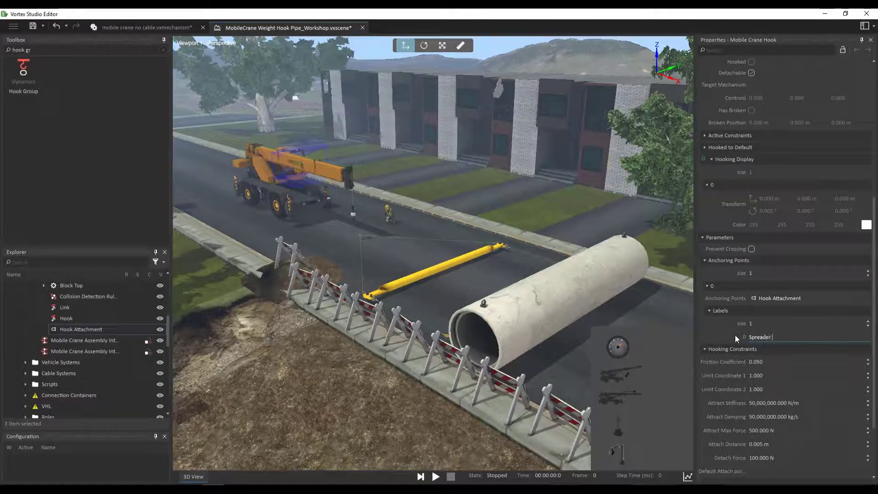
pyautogui.write('bel')
pyautogui.press('Return')
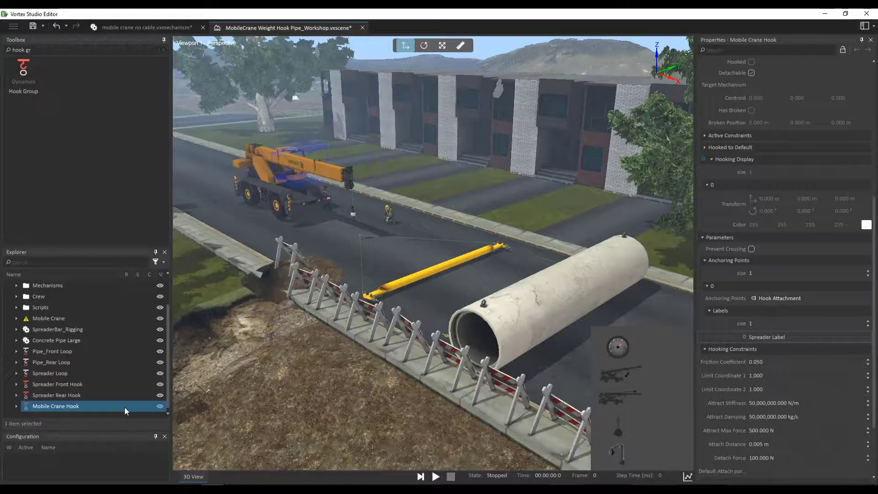
# Step: Find a Joystick and a Connection Container in the toolbox and add both to the scene
pyautogui.tripleClick(49, 51)
pyautogui.write('joyst')
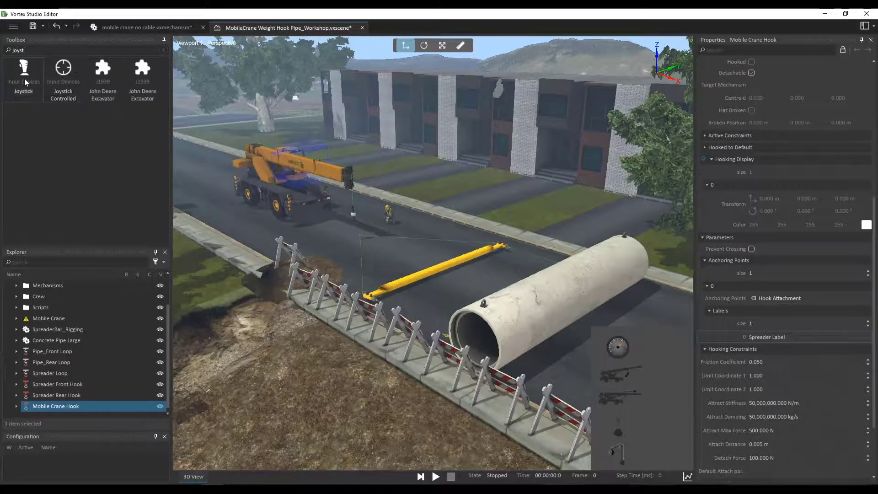
pyautogui.doubleClick(24, 79)
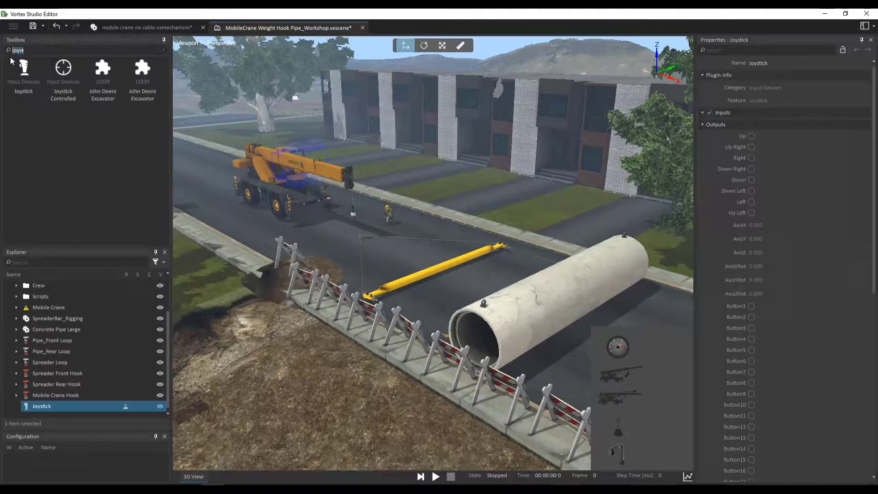
pyautogui.write('connect')
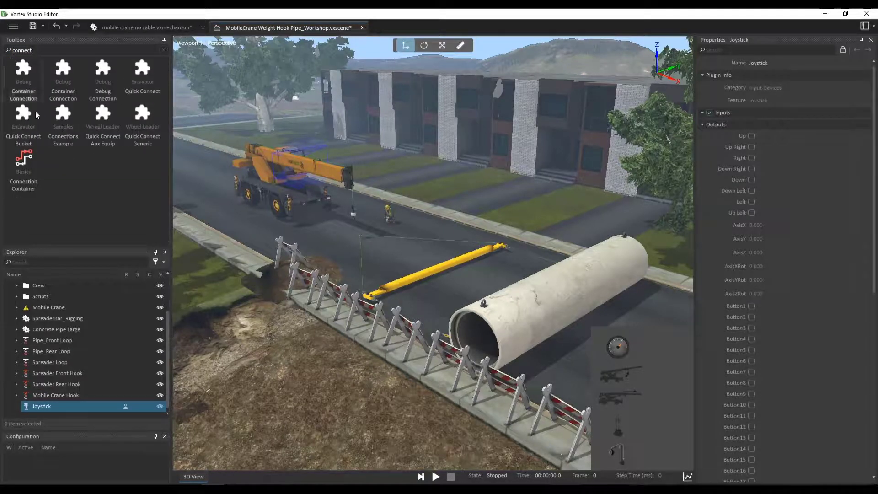
pyautogui.doubleClick(29, 165)
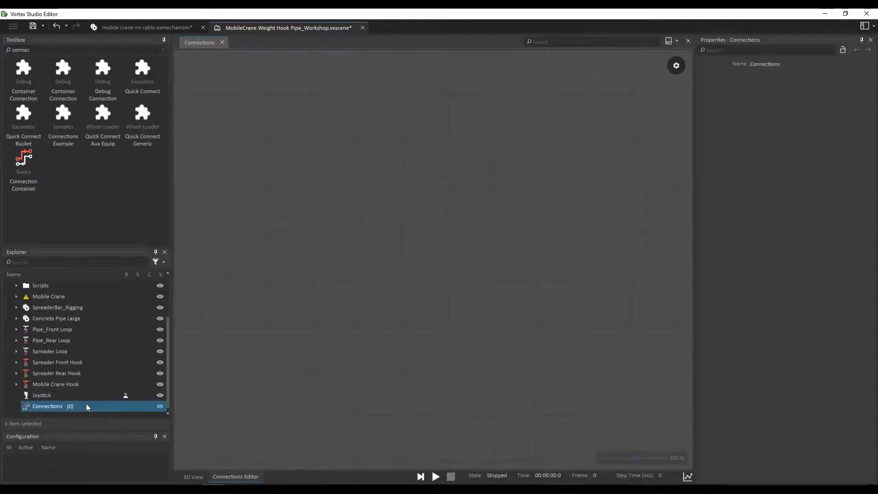
# Step: Add the Hook inputs of Spreader Front Hook, Spreader Rear Hook and Mobile Crane Hook to the connections graph
pyautogui.click(82, 361)
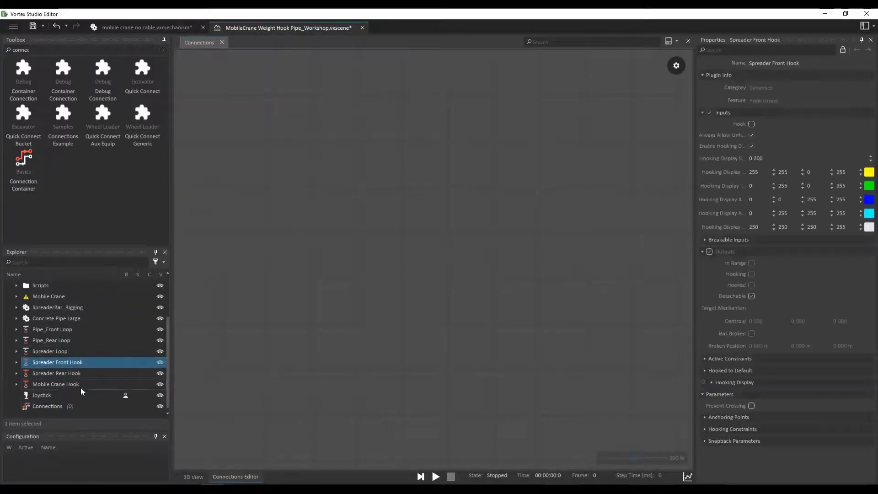
pyautogui.keyDown('shift'); pyautogui.click(80, 383); pyautogui.keyUp('shift')
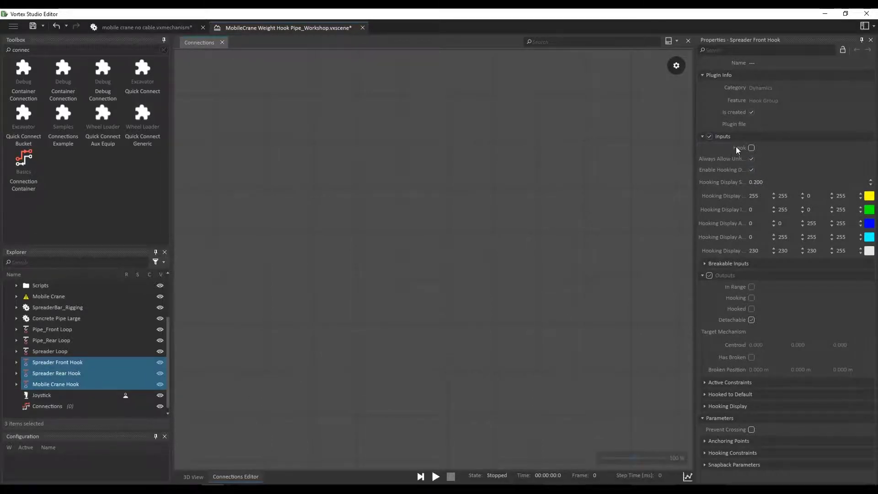
pyautogui.moveTo(736, 147); pyautogui.dragTo(426, 260)
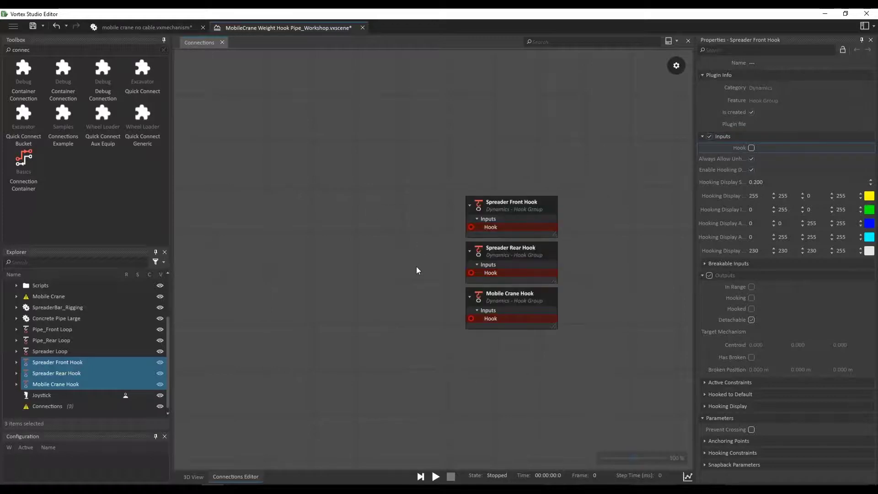
# Step: Add the Joystick's ToggleButton2 and ToggleButton3 outputs to the connections graph and place their node beside the hook nodes
pyautogui.click(50, 394)
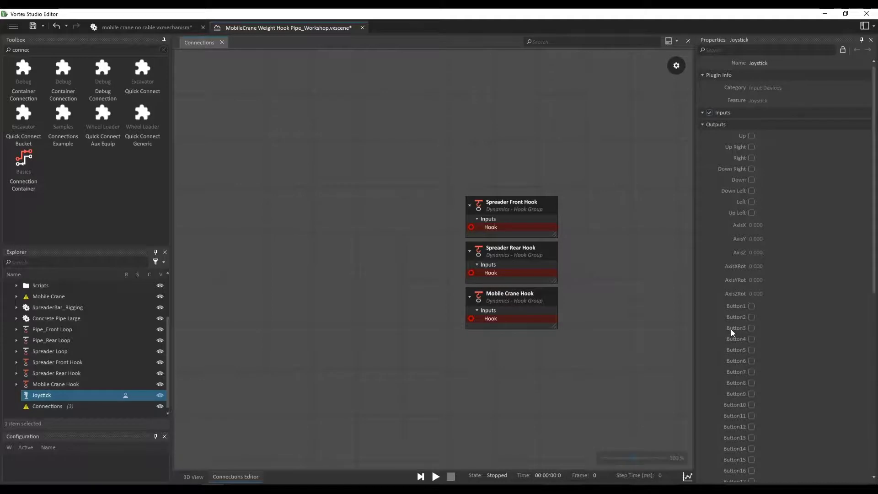
pyautogui.scroll(-5, 731, 329)
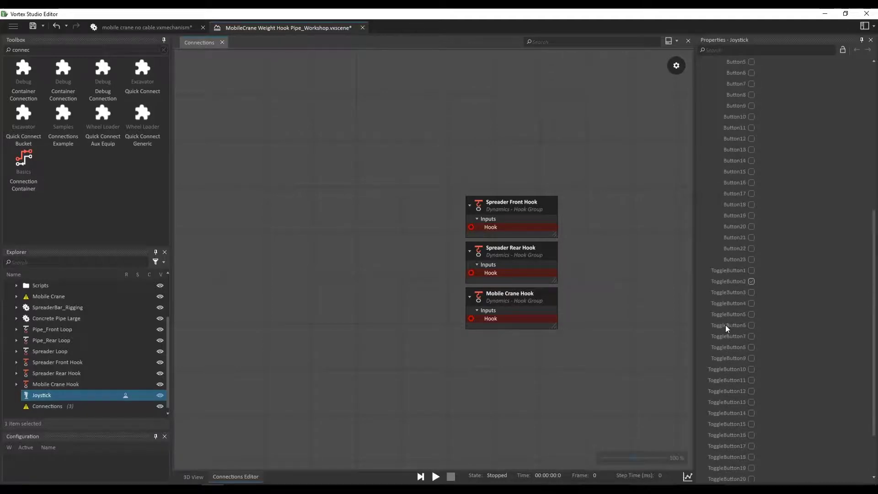
pyautogui.keyDown('shift'); pyautogui.click(734, 293); pyautogui.keyUp('shift')
pyautogui.moveTo(734, 292); pyautogui.dragTo(295, 263)
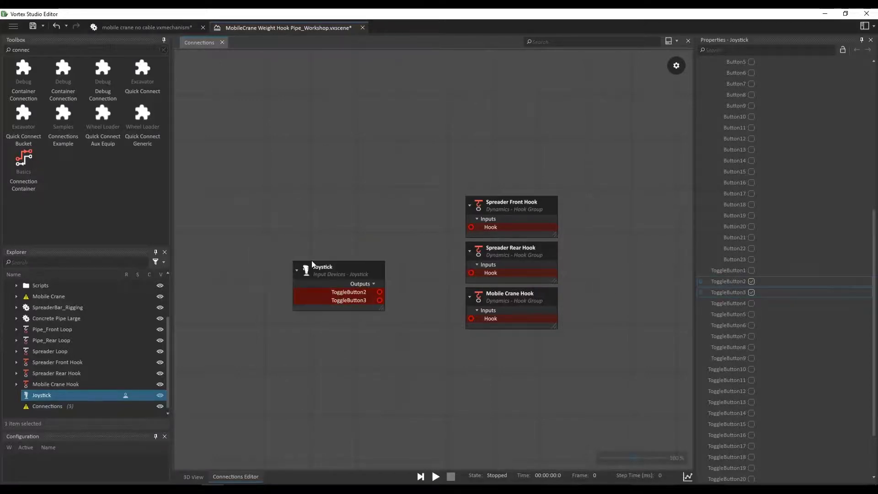
pyautogui.moveTo(357, 269); pyautogui.dragTo(329, 232)
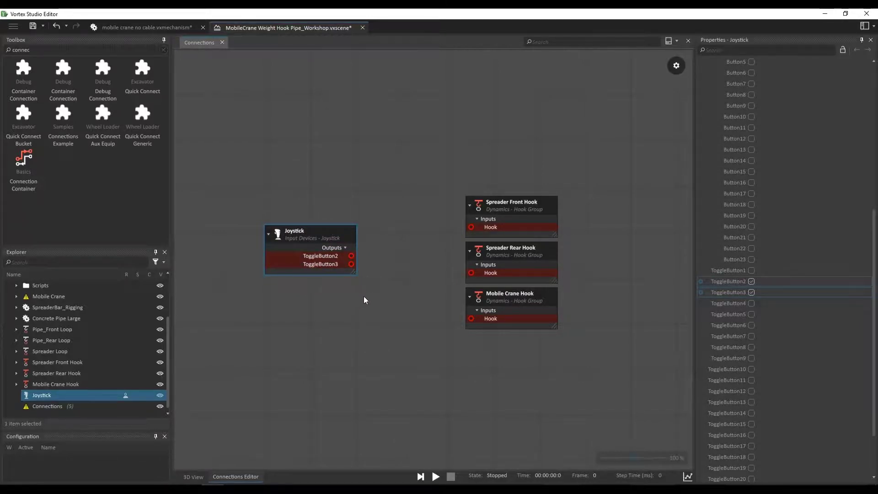
# Step: Connect ToggleButton3 to Mobile Crane Hook's Hook input and ToggleButton2 to the Hook inputs of both spreader hooks
pyautogui.click(751, 293)
pyautogui.moveTo(368, 268); pyautogui.dragTo(393, 267)
pyautogui.moveTo(451, 245); pyautogui.dragTo(471, 319)
pyautogui.moveTo(351, 256); pyautogui.dragTo(471, 272)
pyautogui.moveTo(352, 256); pyautogui.dragTo(468, 227)
# Step: Run the simulation in the 3D view, examine the crane hook attaching to the spreader loop up close, and stop it
pyautogui.click(193, 477)
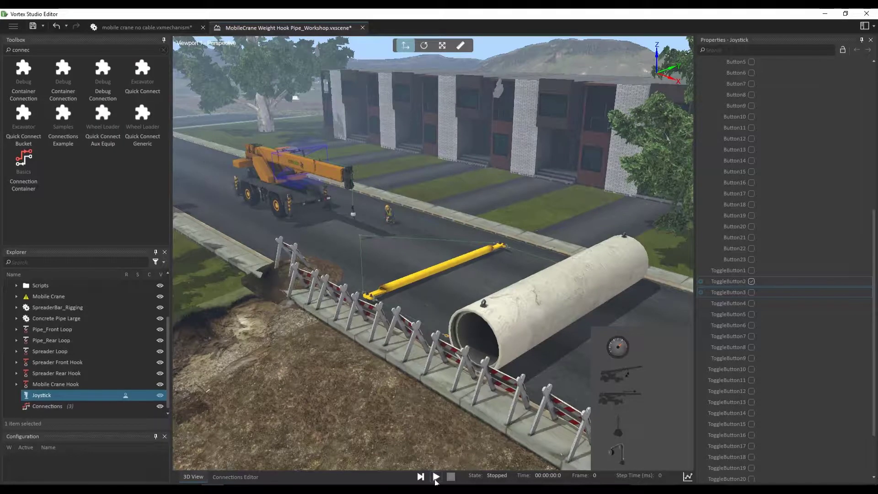
pyautogui.click(436, 477)
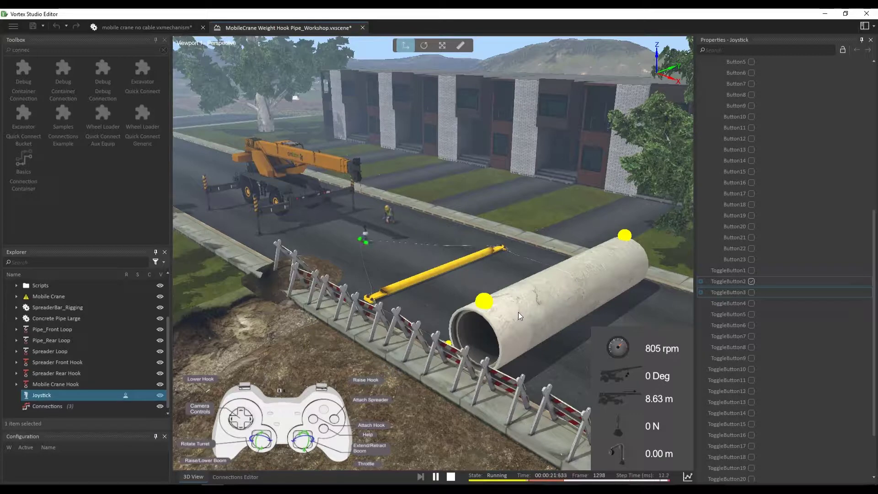
pyautogui.scroll(5, 387, 248)
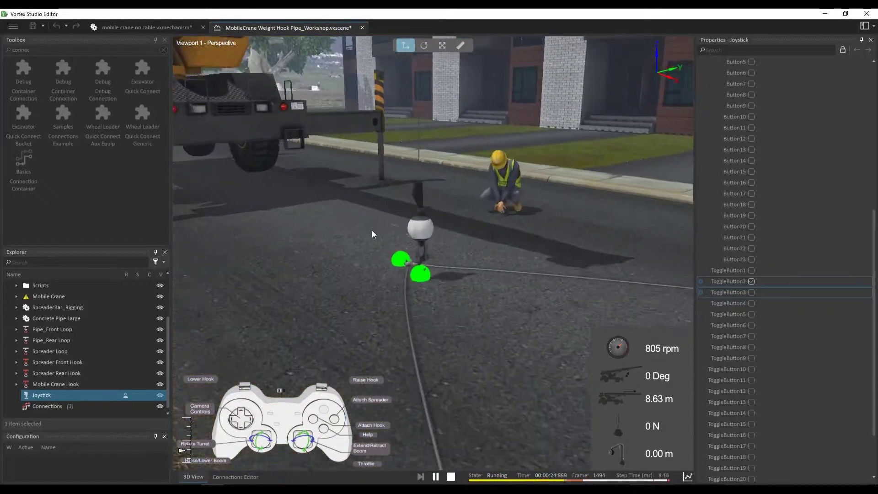
pyautogui.scroll(2, 372, 229)
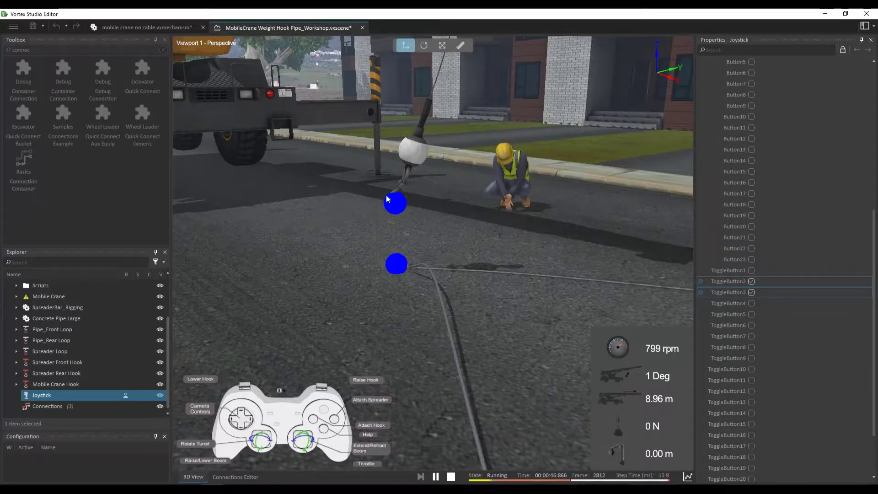
pyautogui.click(451, 477)
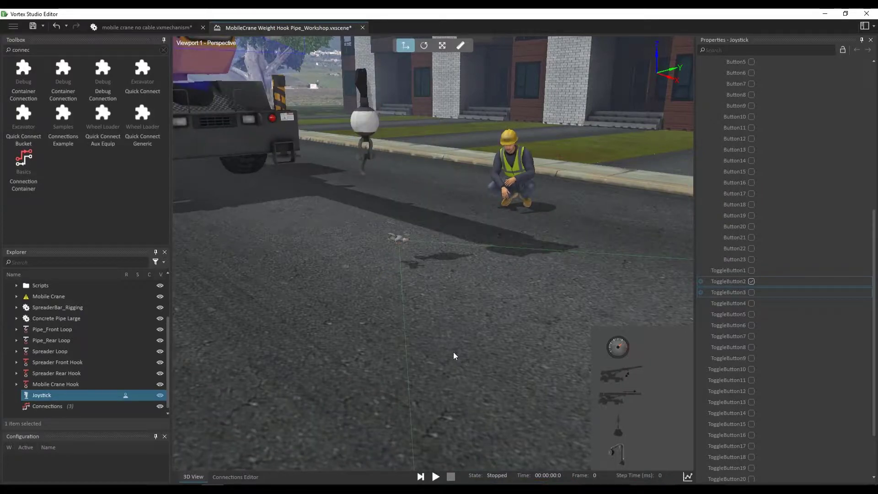
# Step: Set Hooking Range to 1 m and Extended Range to 0.25 m for Pipe_Front Loop, Pipe_Rear Loop and Spreader Loop
pyautogui.click(85, 329)
pyautogui.keyDown('shift'); pyautogui.click(79, 350); pyautogui.keyUp('shift')
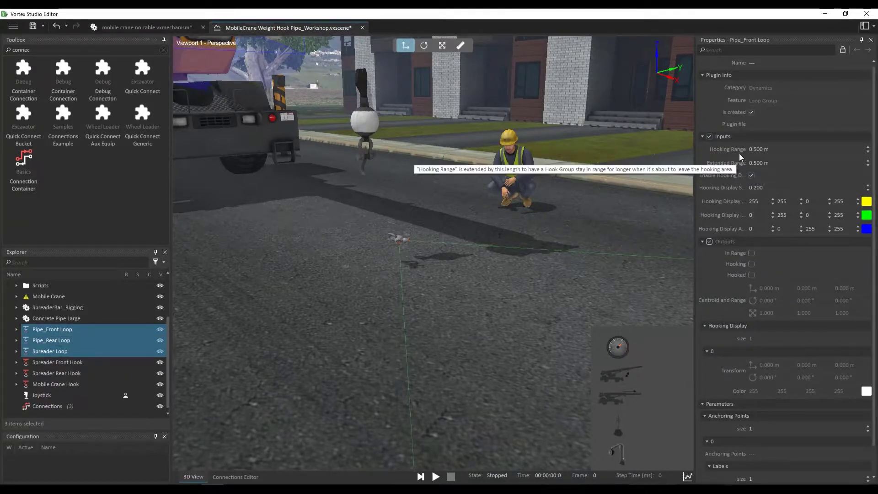
pyautogui.click(773, 163)
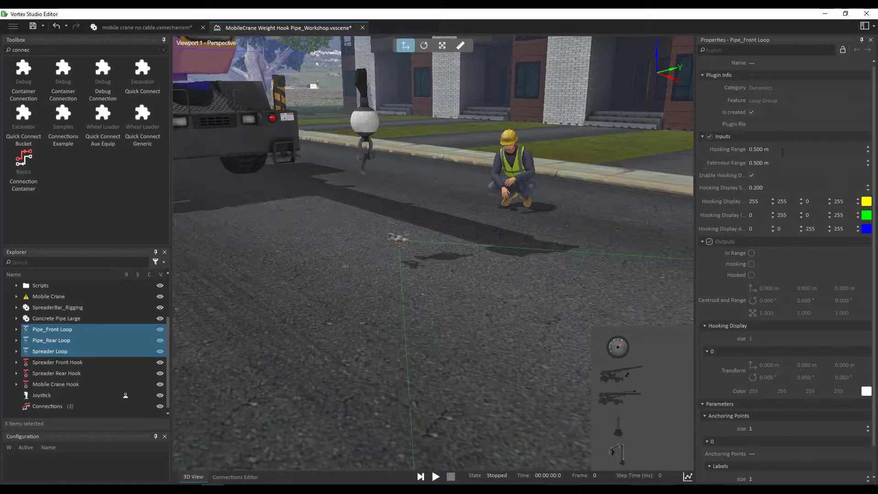
pyautogui.click(793, 151)
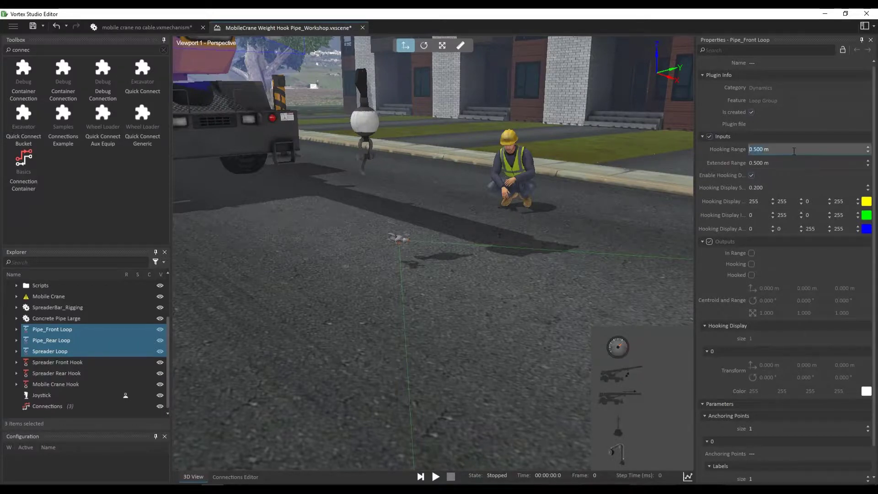
pyautogui.write('1')
pyautogui.press('Return')
pyautogui.click(785, 163)
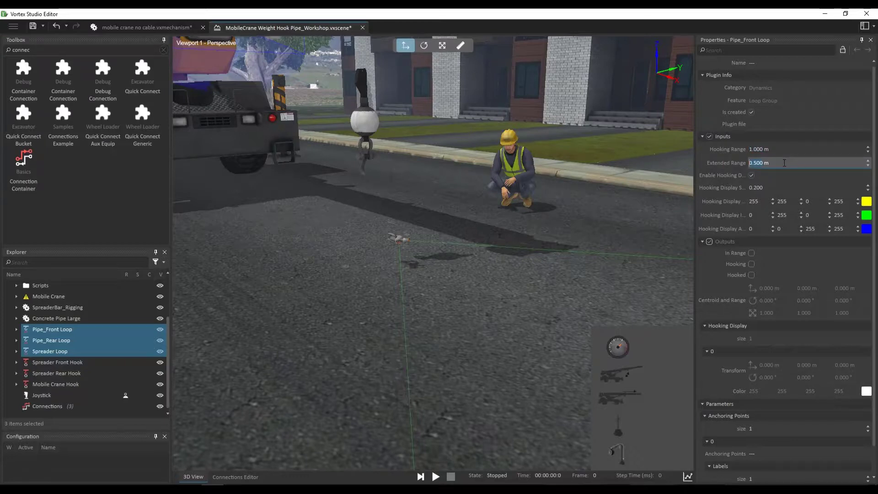
pyautogui.write('0.25')
# Step: Set Attract Max Force to 5000 N for Spreader Front Hook, Spreader Rear Hook and Mobile Crane Hook
pyautogui.click(104, 364)
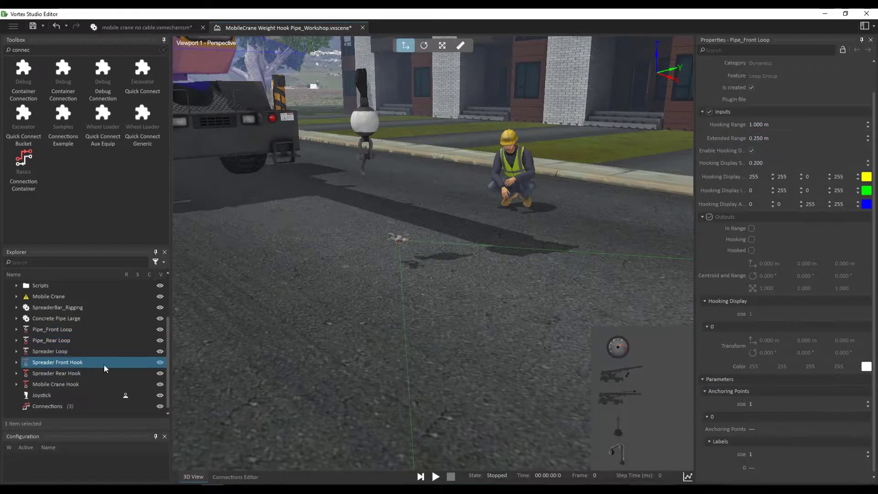
pyautogui.keyDown('shift'); pyautogui.click(76, 385); pyautogui.keyUp('shift')
pyautogui.scroll(-5, 702, 465)
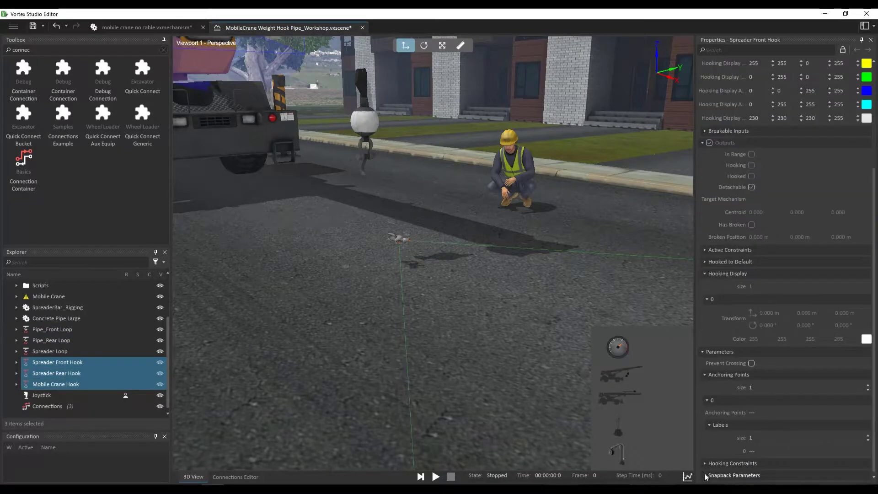
pyautogui.scroll(-4, 712, 411)
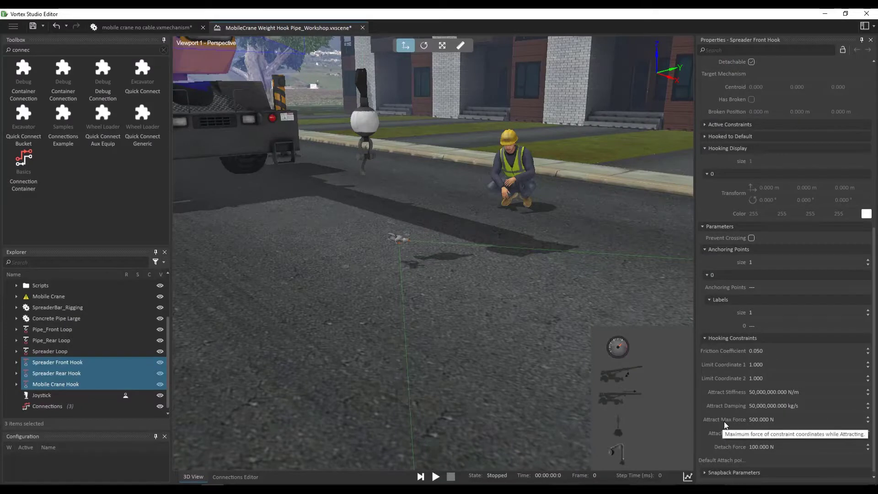
pyautogui.doubleClick(781, 419)
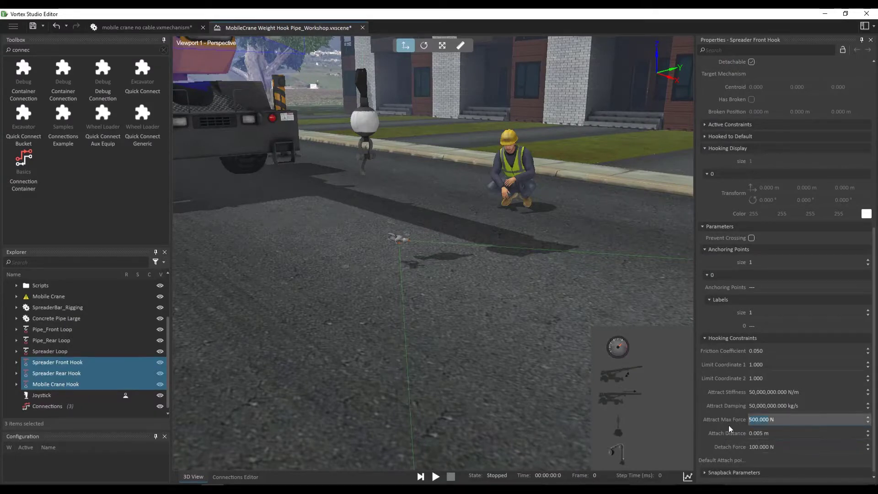
pyautogui.write('50')
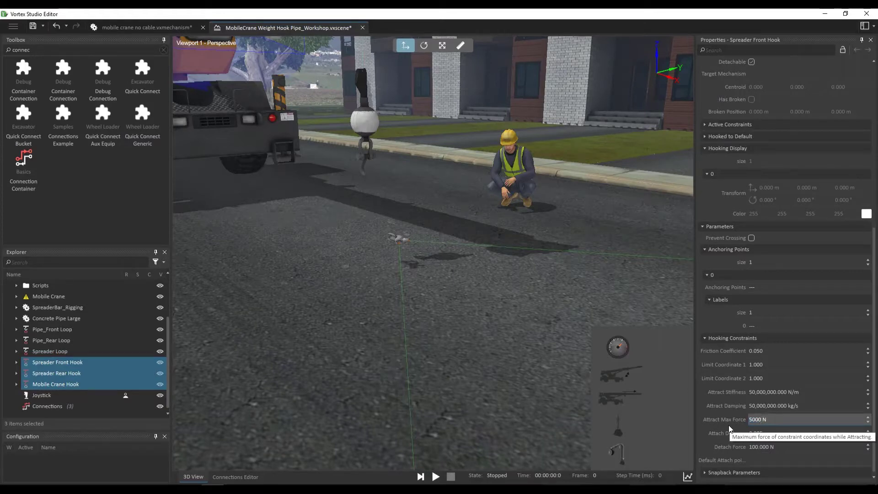
pyautogui.press('Return')
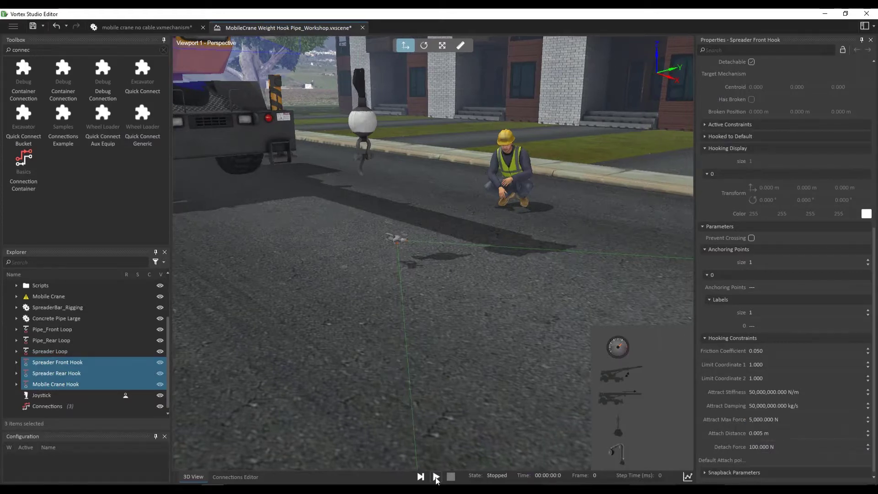
# Step: Start the simulation to test the crane hook's attachment to the spreader with the adjusted hooking settings
pyautogui.click(436, 476)
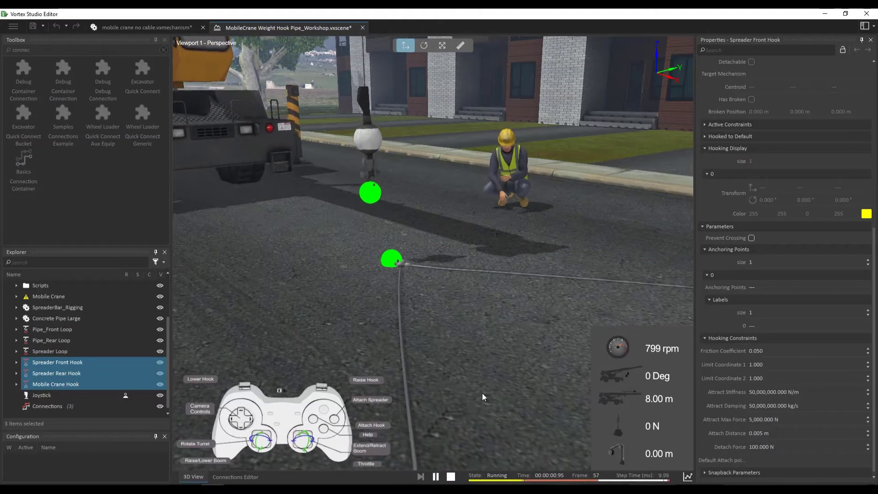